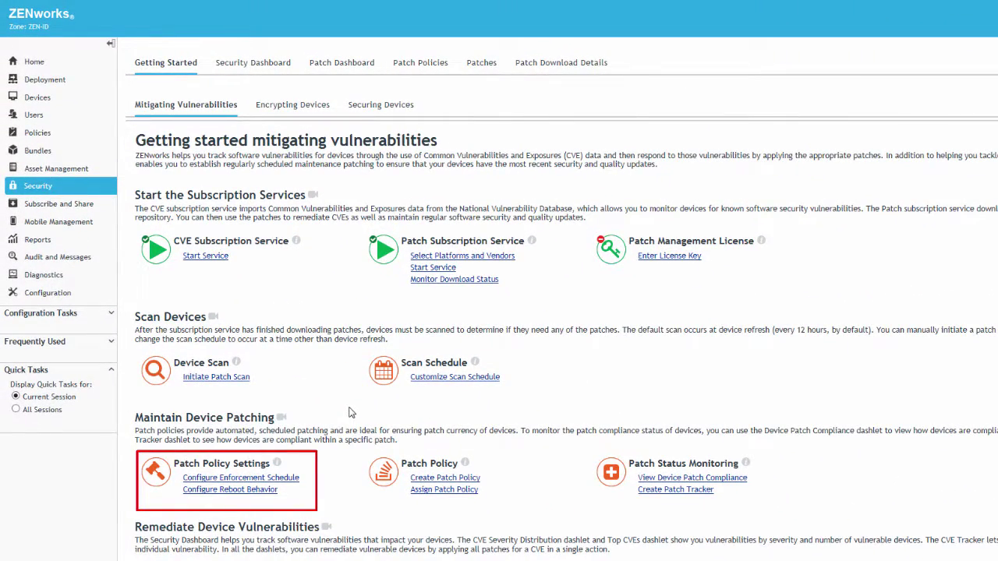
Configure the patch policy enforcement schedule to use a scheduled application time with the Recurring schedule type.
click(283, 479)
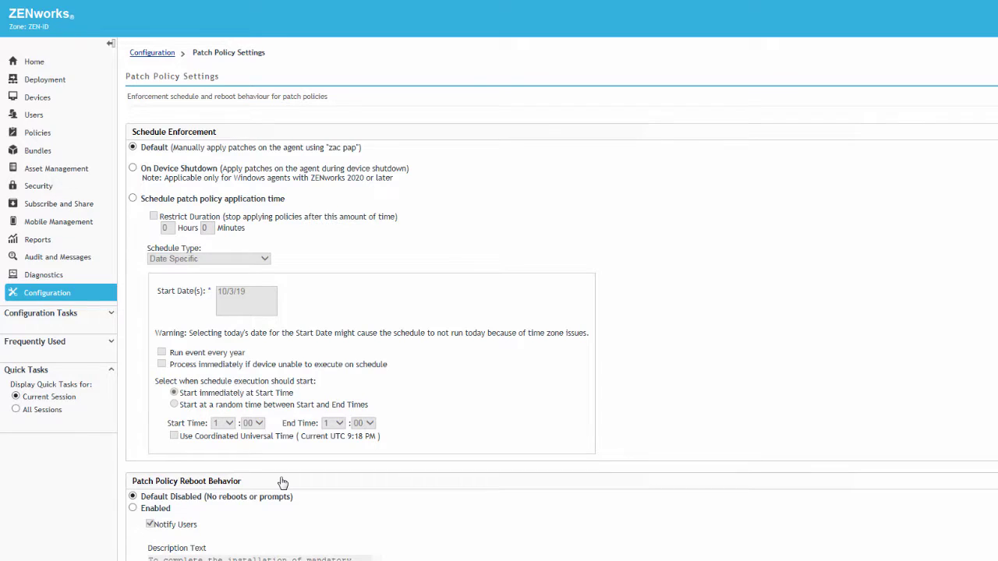
click(133, 198)
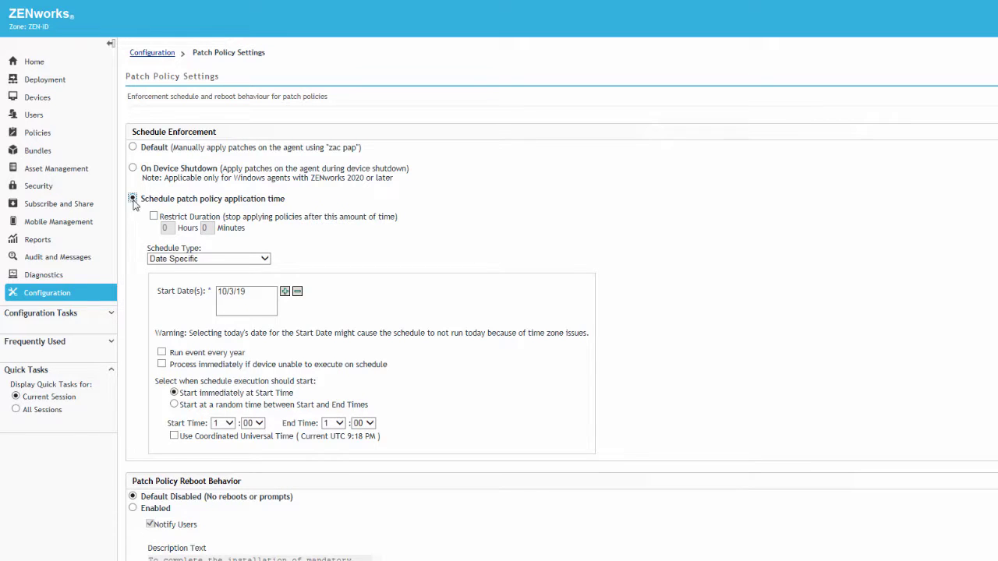
click(262, 258)
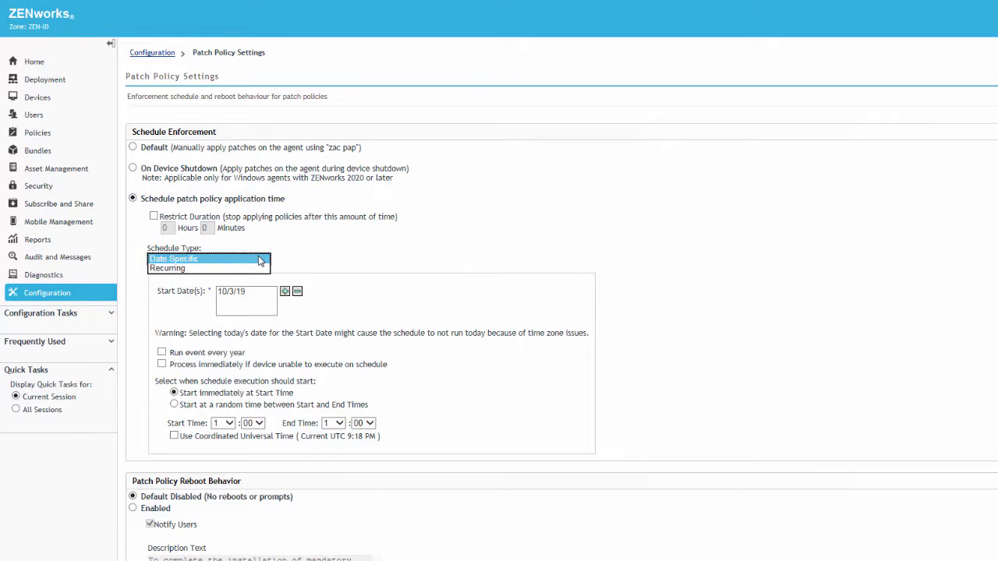
click(207, 271)
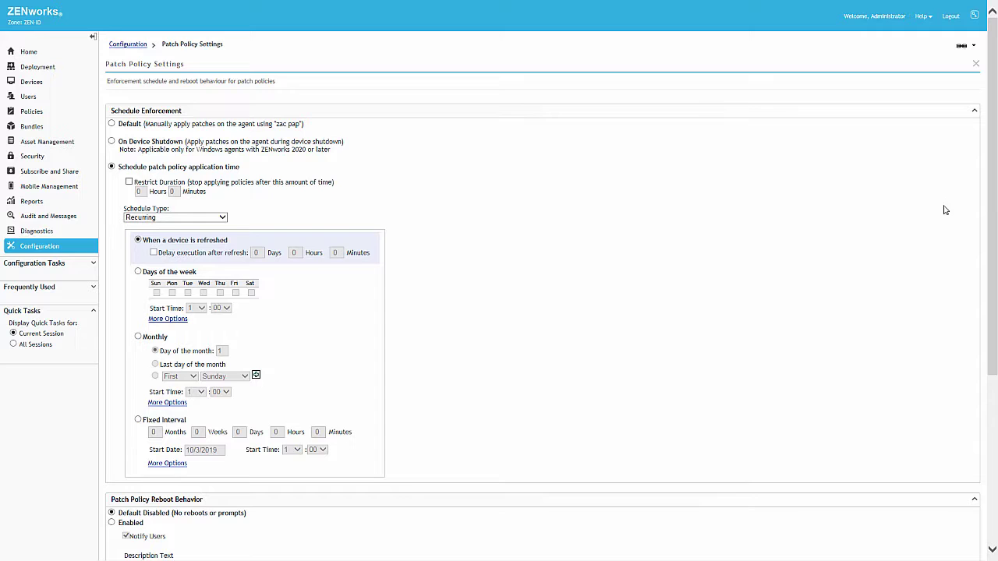
Enable the patch policy reboot behavior and save the patch policy settings.
drag(993, 200, 972, 394)
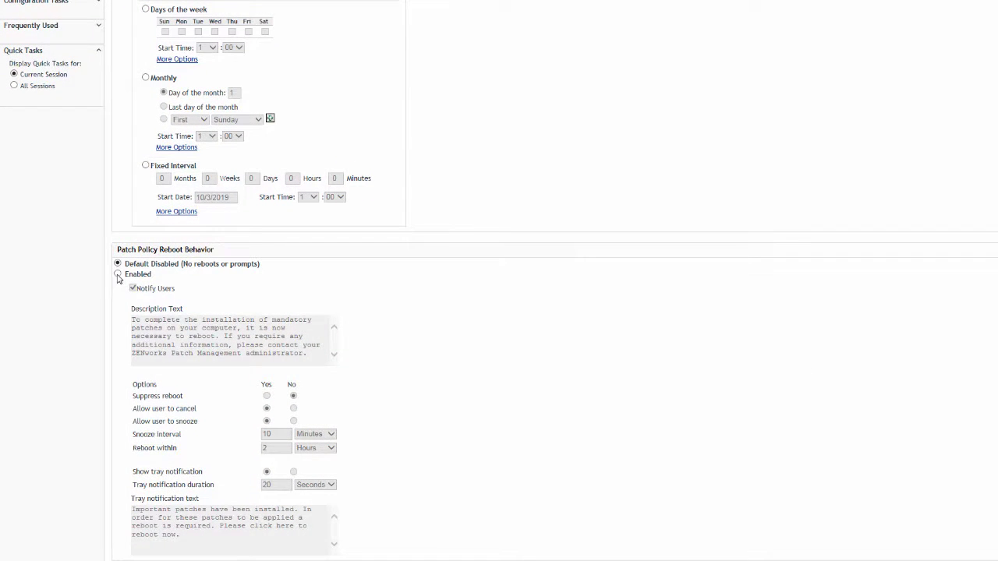
click(118, 275)
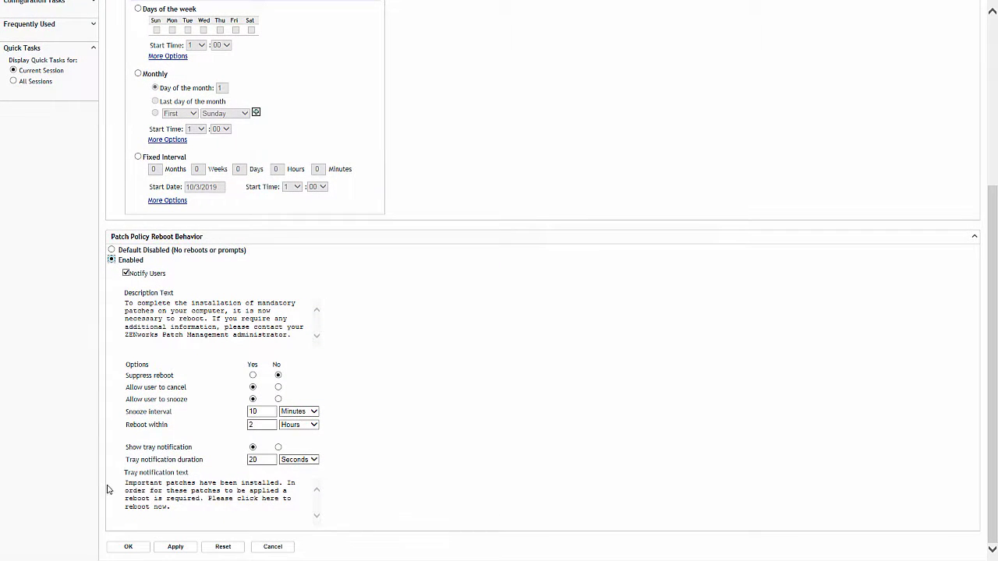
click(127, 548)
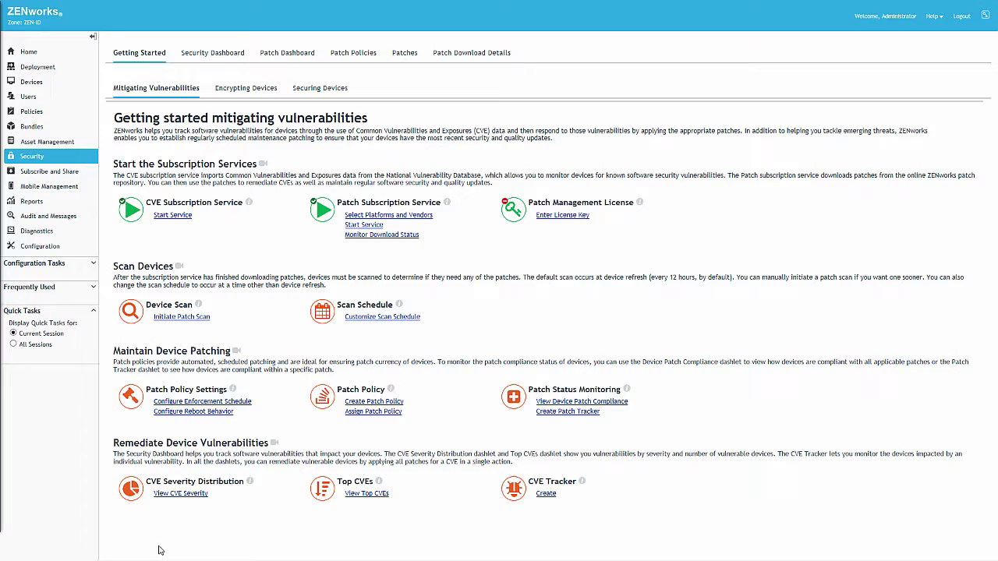
Examine the Device Patch Compliance details and the critical patches of the second listed device.
click(566, 403)
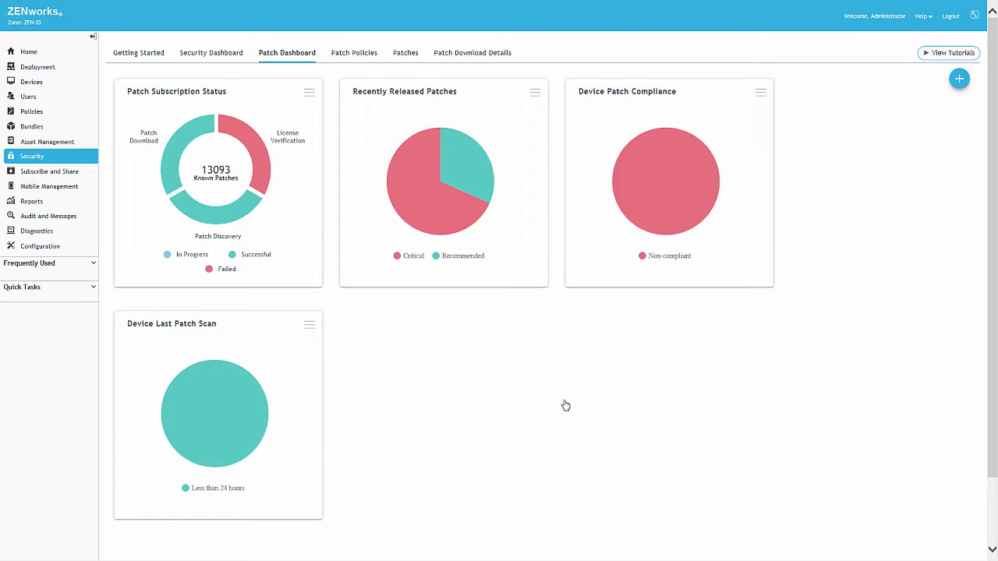
click(665, 206)
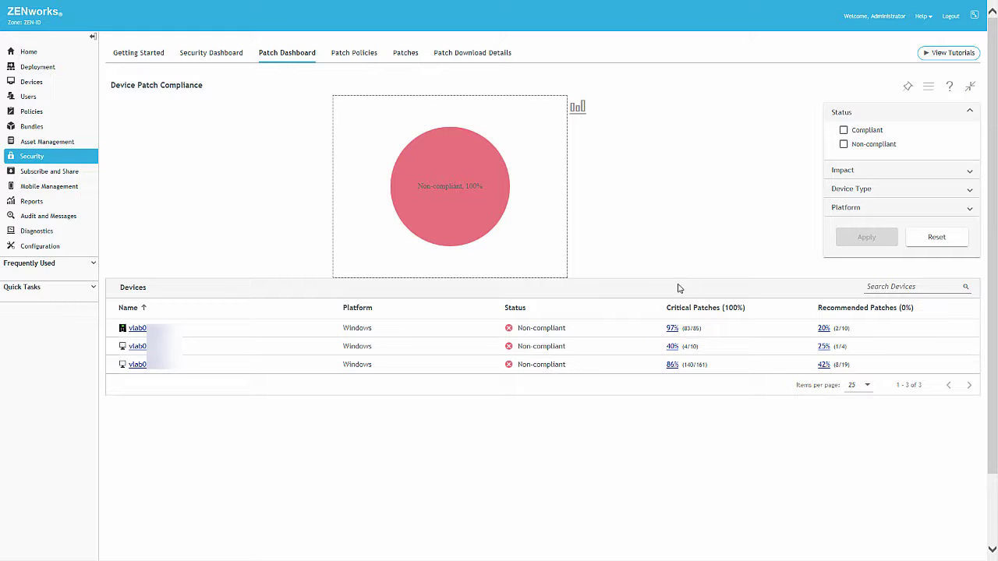
click(672, 348)
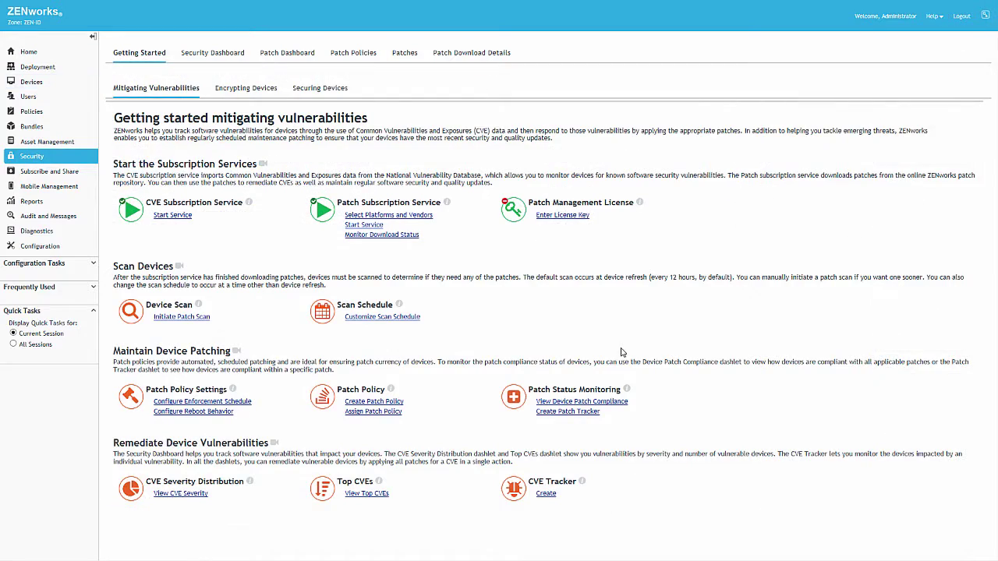
Start a new patch policy for the Windows platform and name it "Windows 10 Critical Updates".
click(373, 401)
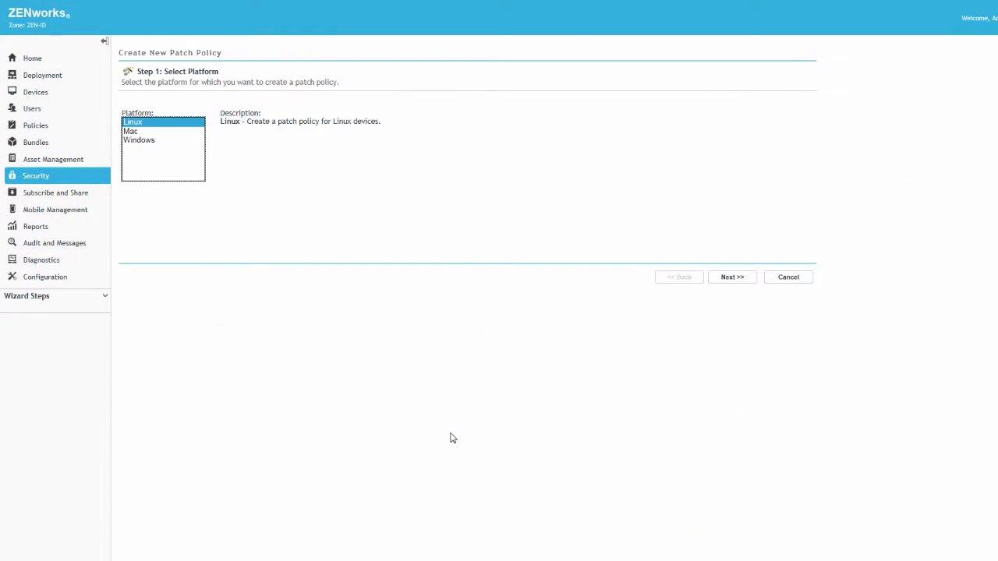
click(141, 140)
click(731, 277)
text(W)
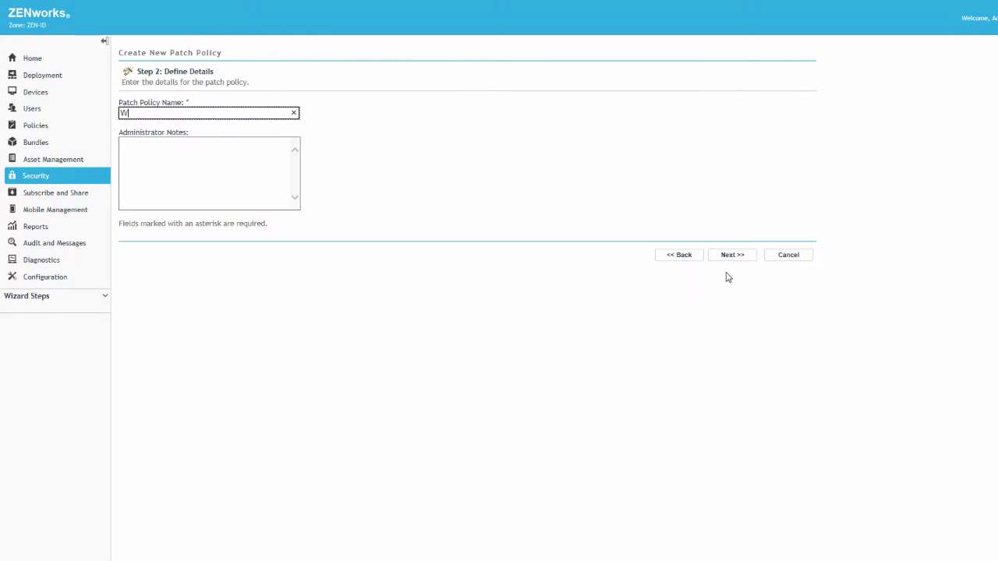
text(indows 10 Critical Updates)
click(730, 255)
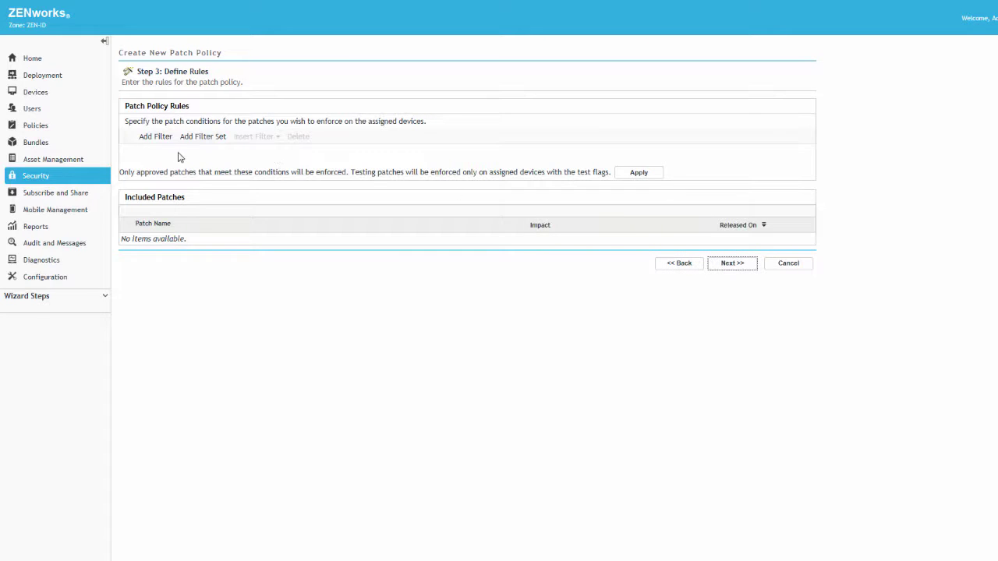
Add a policy rule filter for Patch Name Contains "Windows 10".
click(155, 138)
click(192, 173)
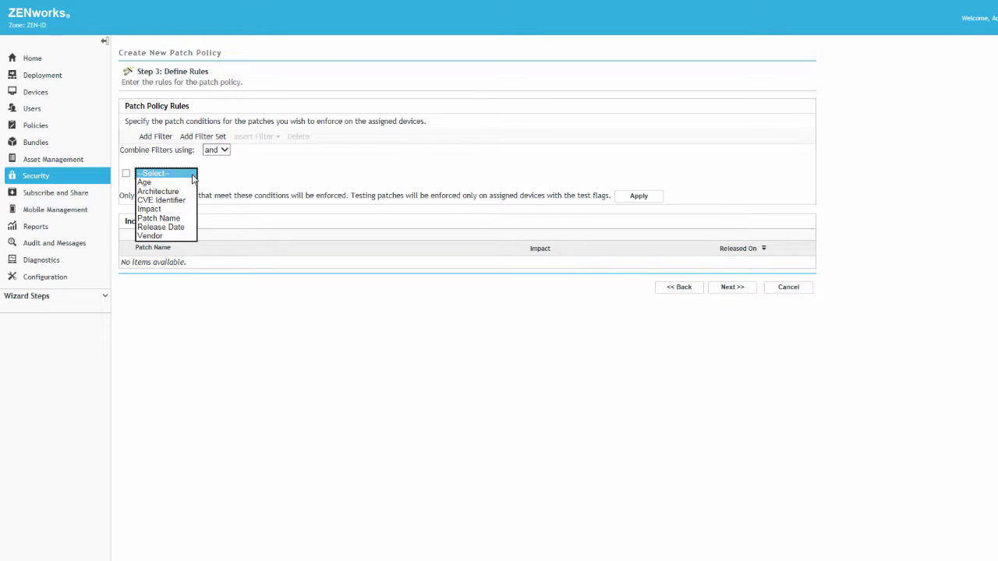
click(170, 219)
click(295, 174)
text(Windows 10)
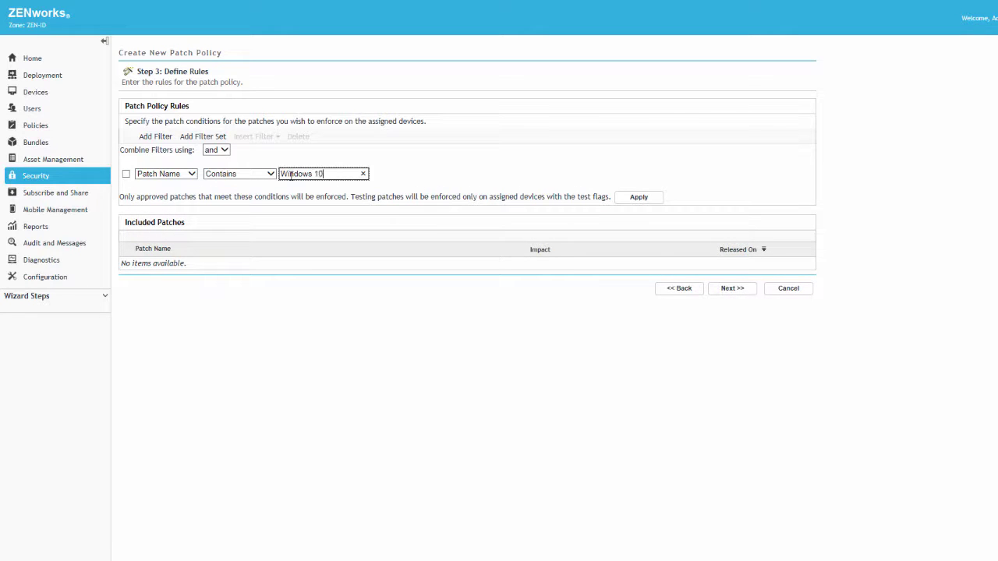
Add a second rule filter for Impact = Critical and apply the rules to the included patches.
click(156, 137)
click(191, 187)
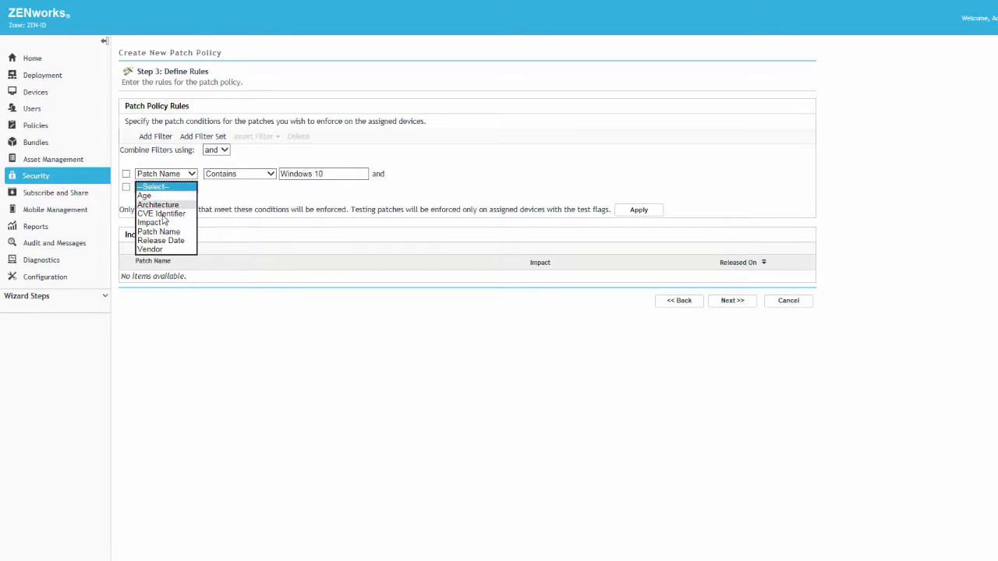
click(151, 222)
click(647, 210)
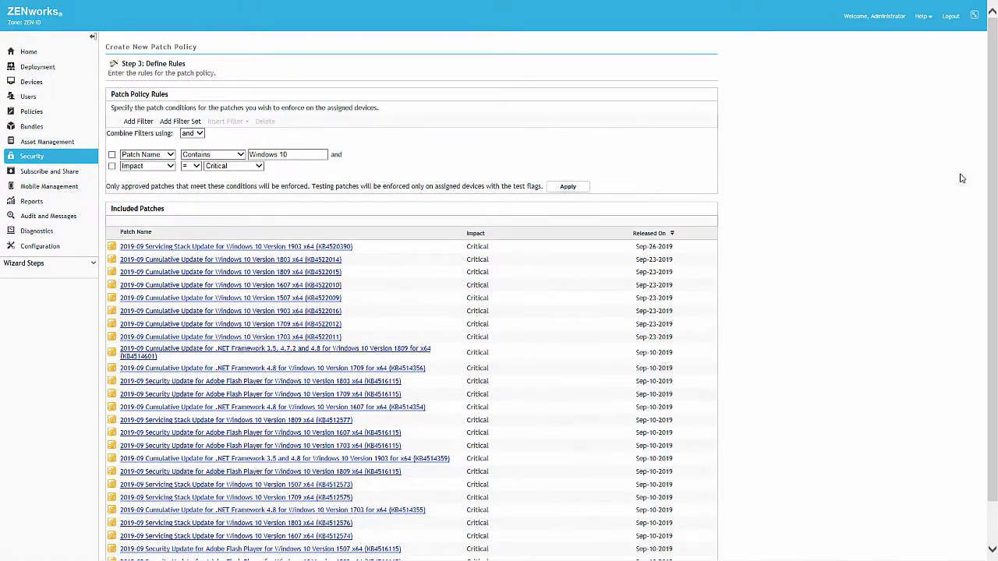
Finish creating the patch policy with Rebuild policy on creation enabled.
scroll(962, 178, down, 3)
click(646, 549)
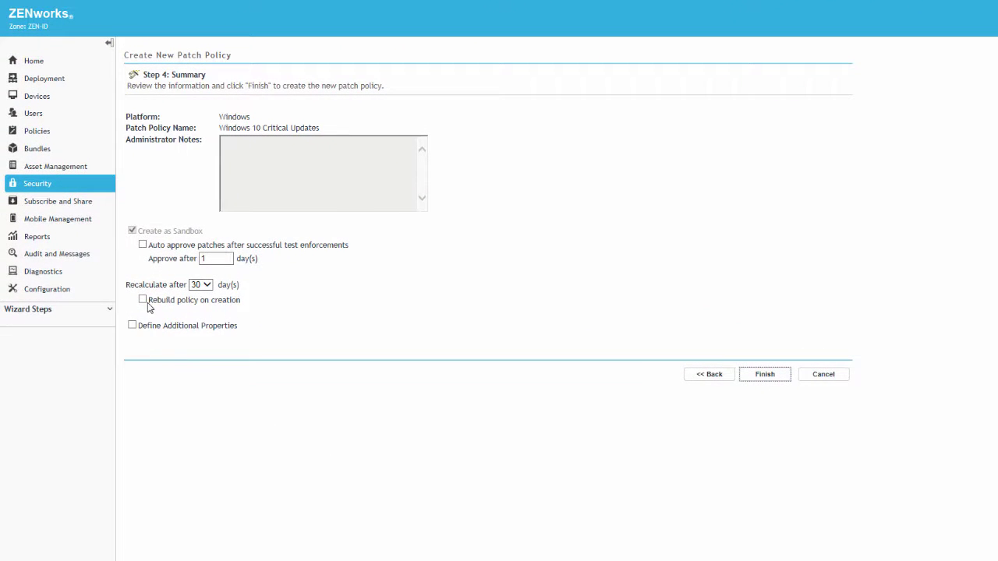
click(143, 301)
click(751, 378)
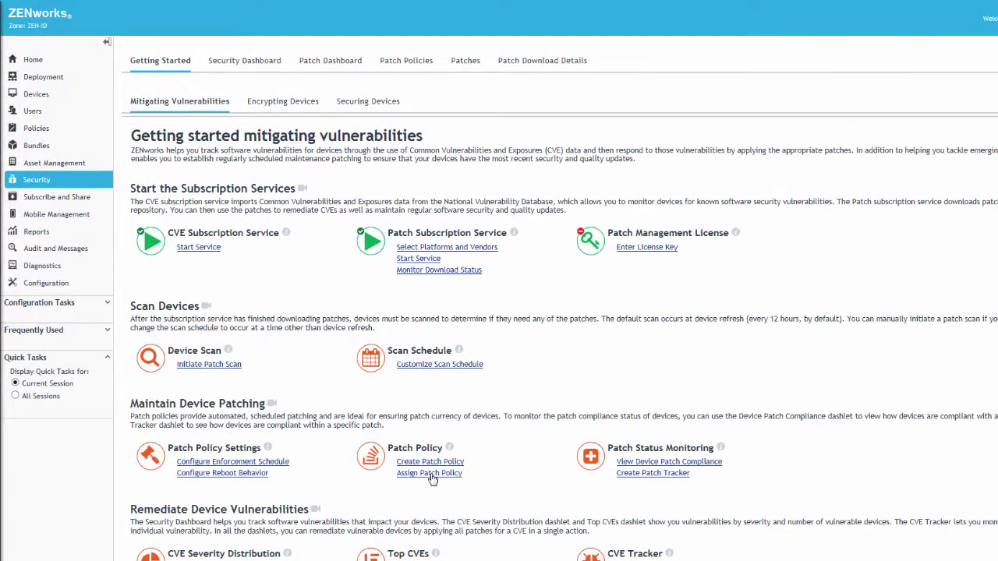
Assign the Windows 10 Critical Updates policy to the first vlab0 workstation in the Workstations device folder.
click(430, 473)
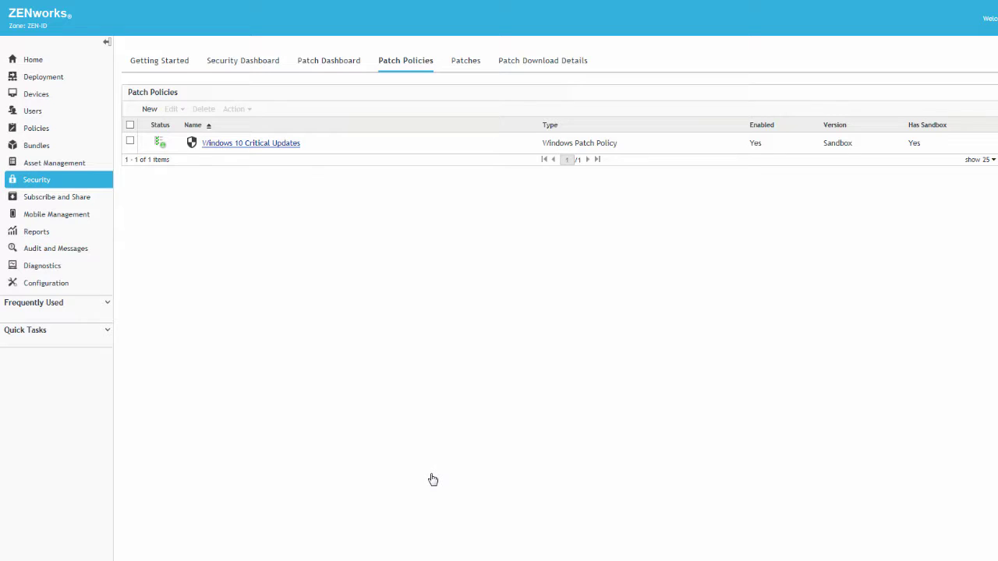
click(130, 141)
click(248, 111)
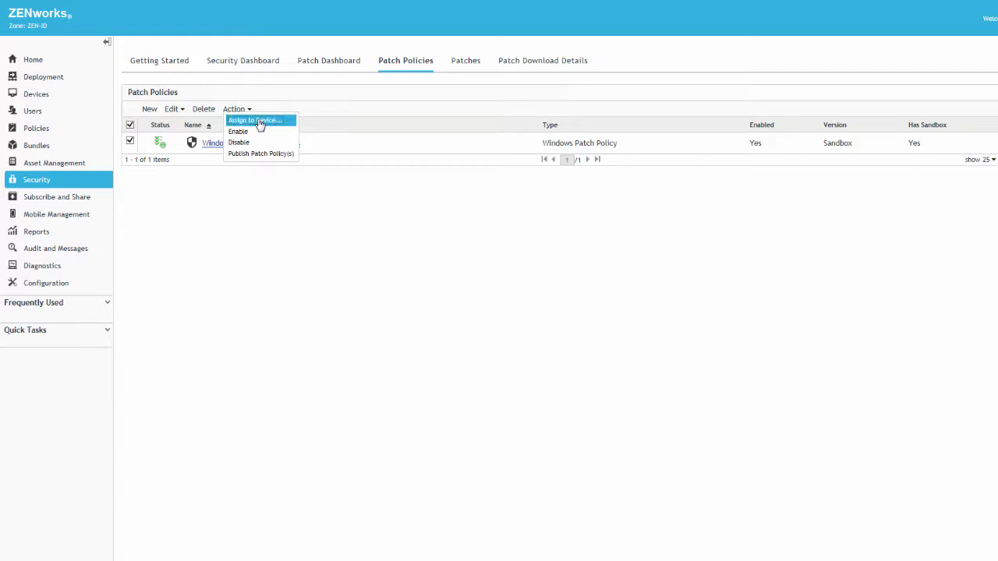
click(258, 121)
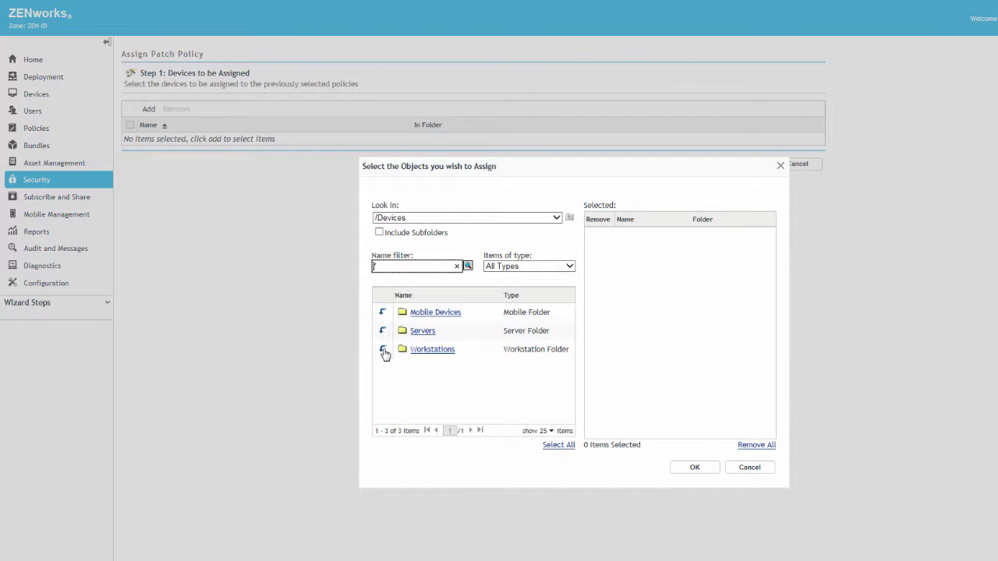
click(383, 352)
click(471, 424)
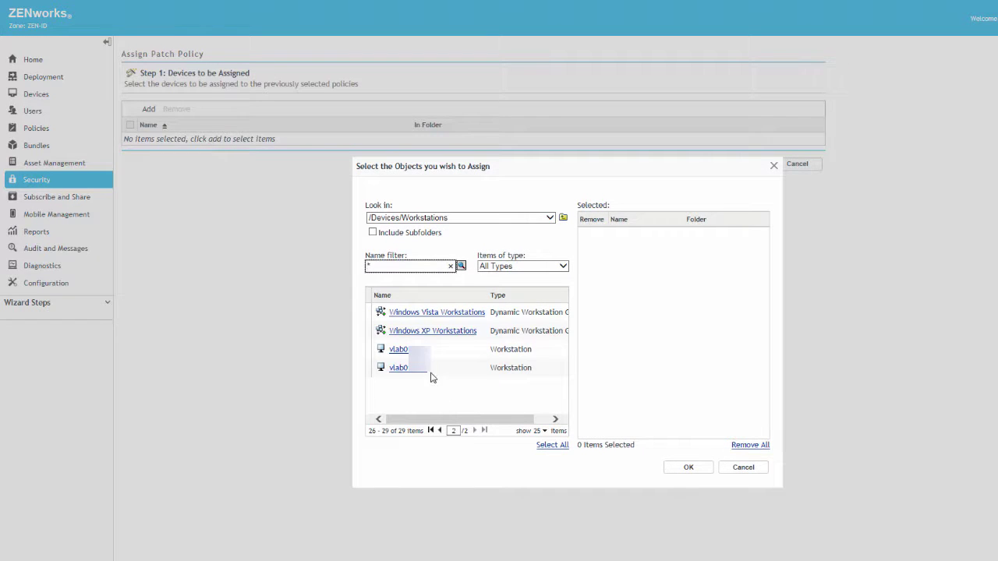
click(413, 351)
click(688, 467)
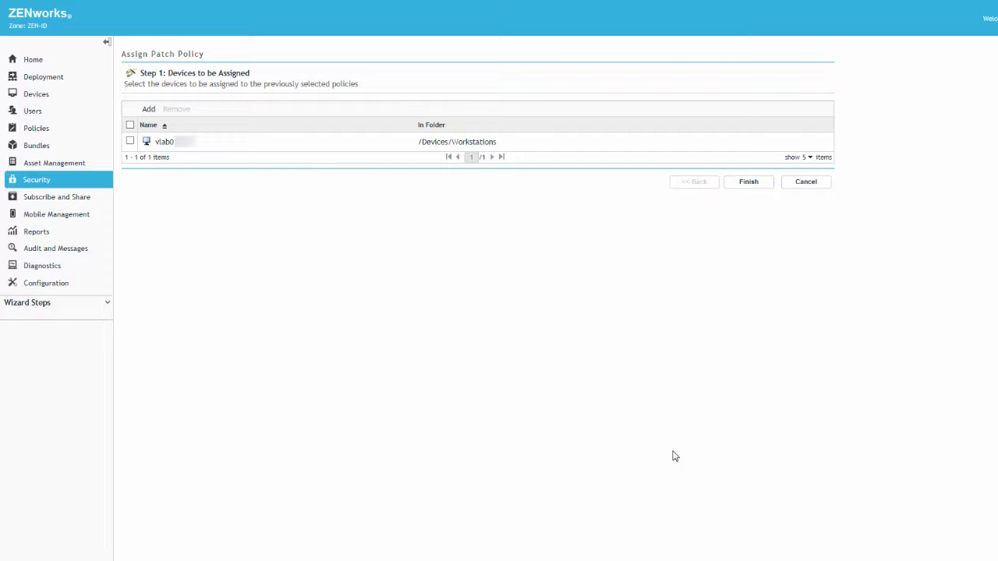
click(746, 184)
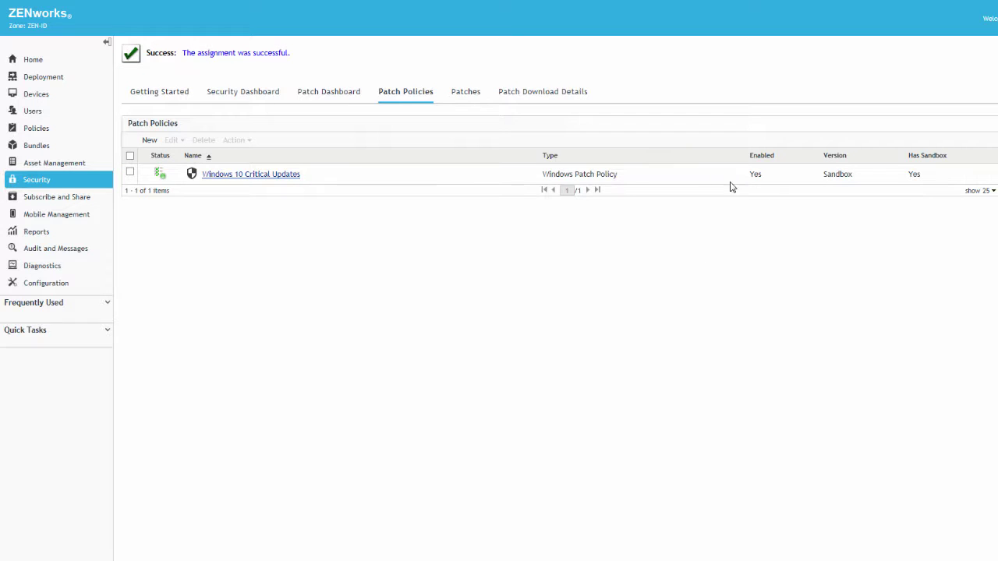
Publish the Windows 10 Critical Updates patch policy from its sandbox version.
click(129, 172)
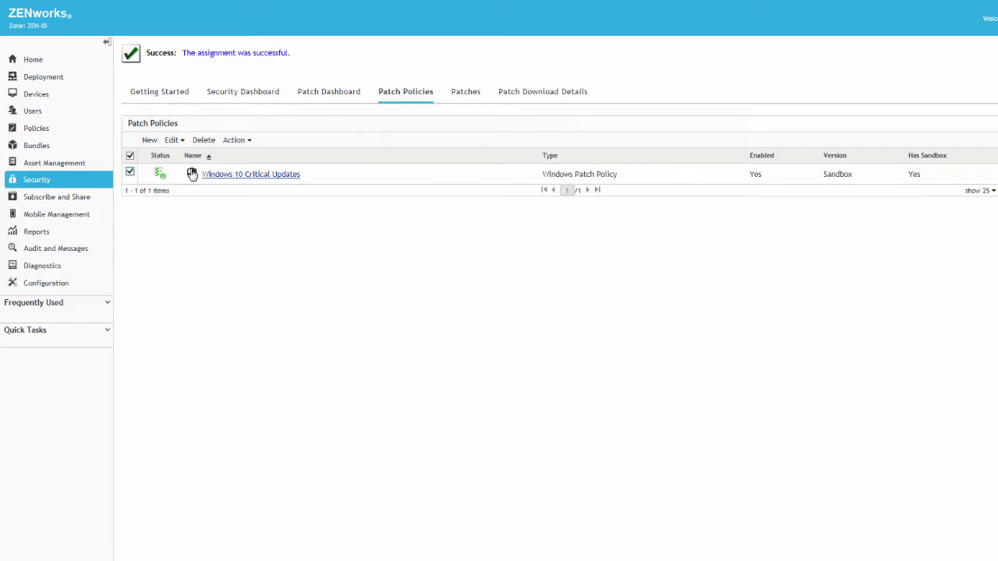
click(248, 141)
click(261, 185)
click(737, 200)
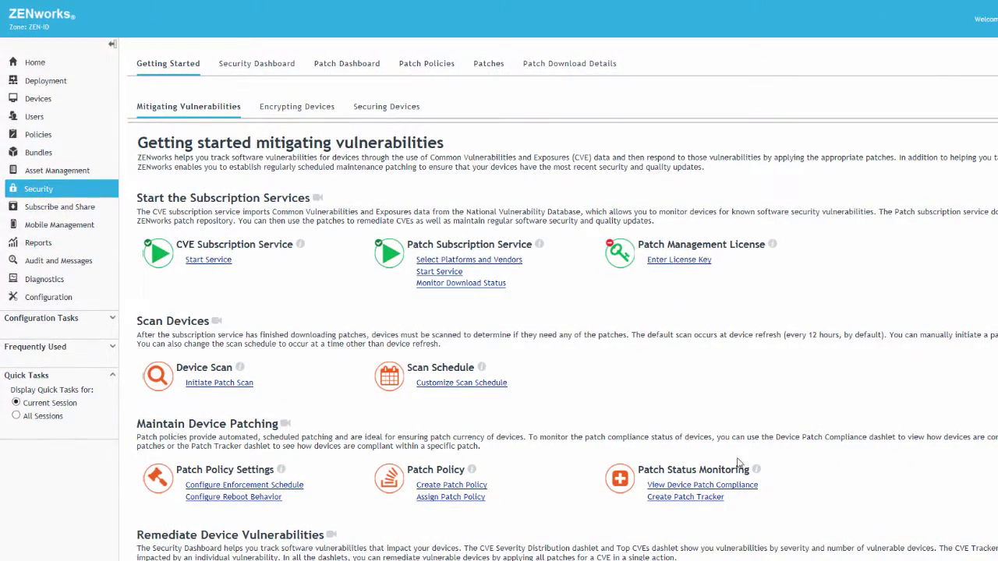
Filter the Device Patch Compliance dashlet by Critical impact, workstation device type and Windows platform.
click(714, 486)
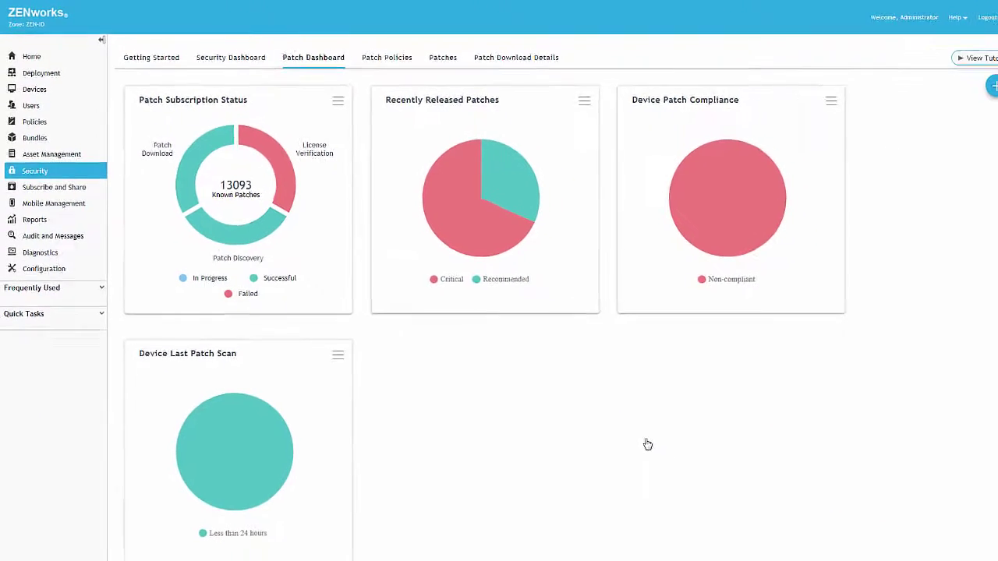
click(728, 193)
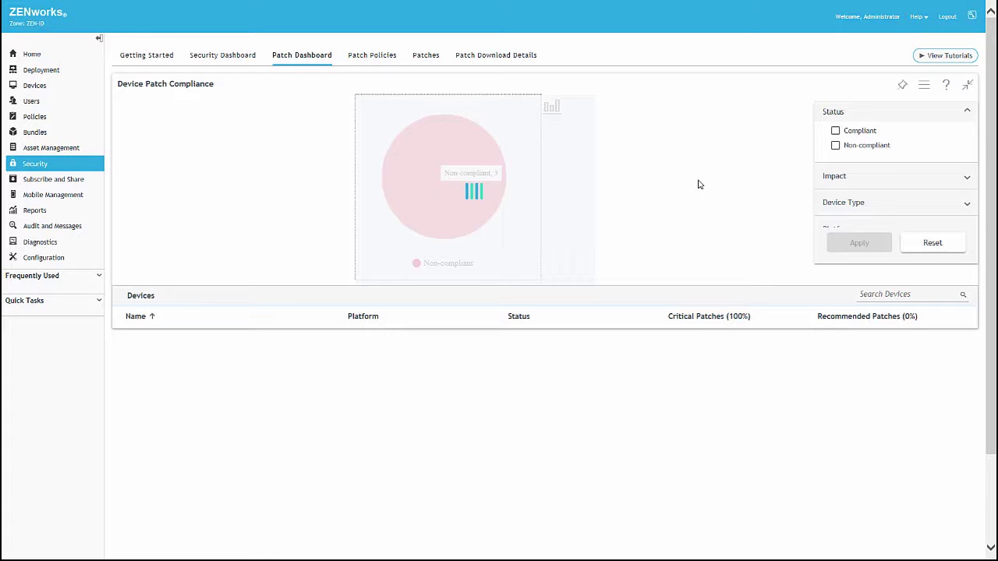
click(962, 180)
click(835, 156)
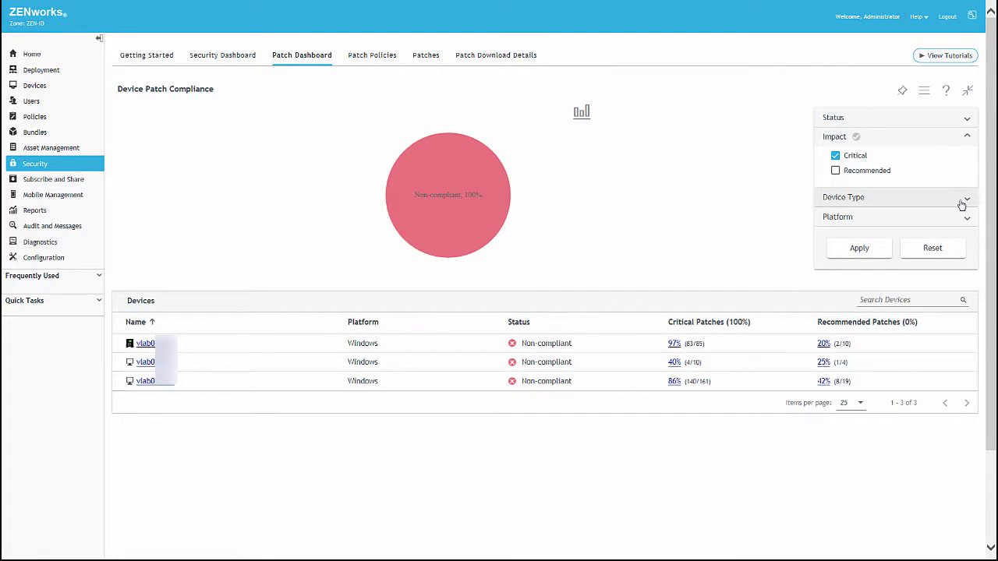
click(832, 197)
click(835, 189)
click(952, 219)
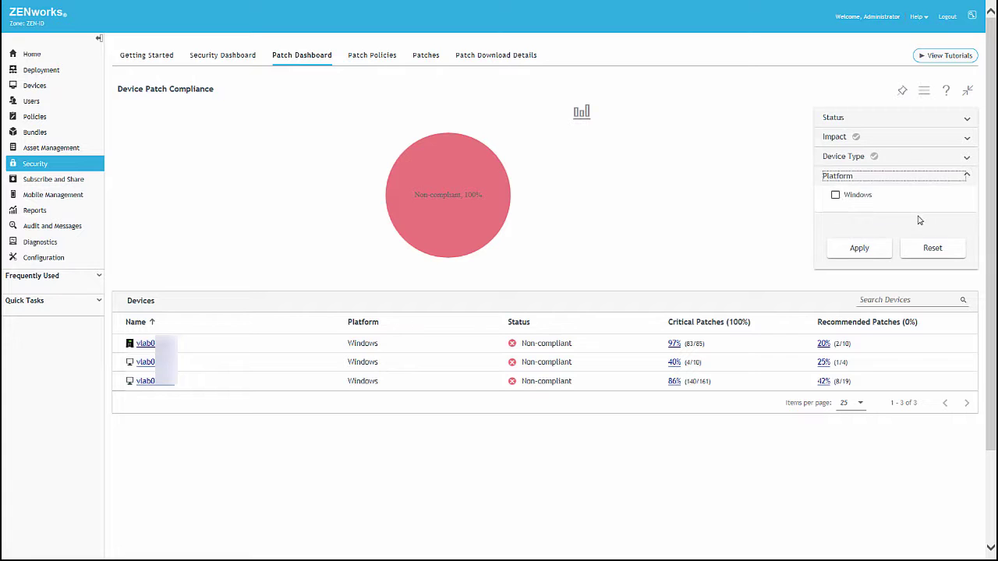
click(835, 195)
click(845, 249)
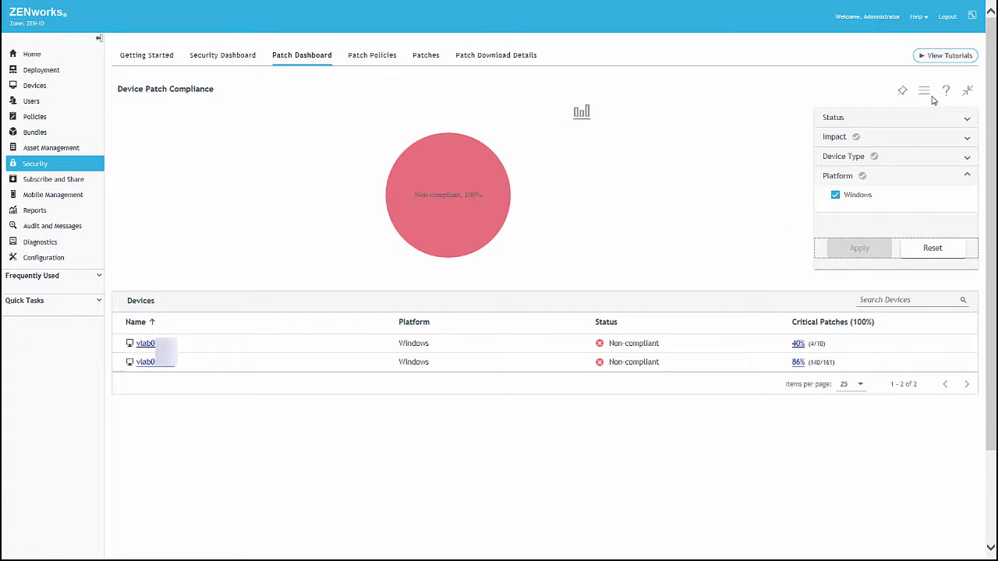
Save the filtered dashlet as Critical Windows Workstations, pinned to the Patch Dashboard, and open the first workstation's critical patches.
click(924, 90)
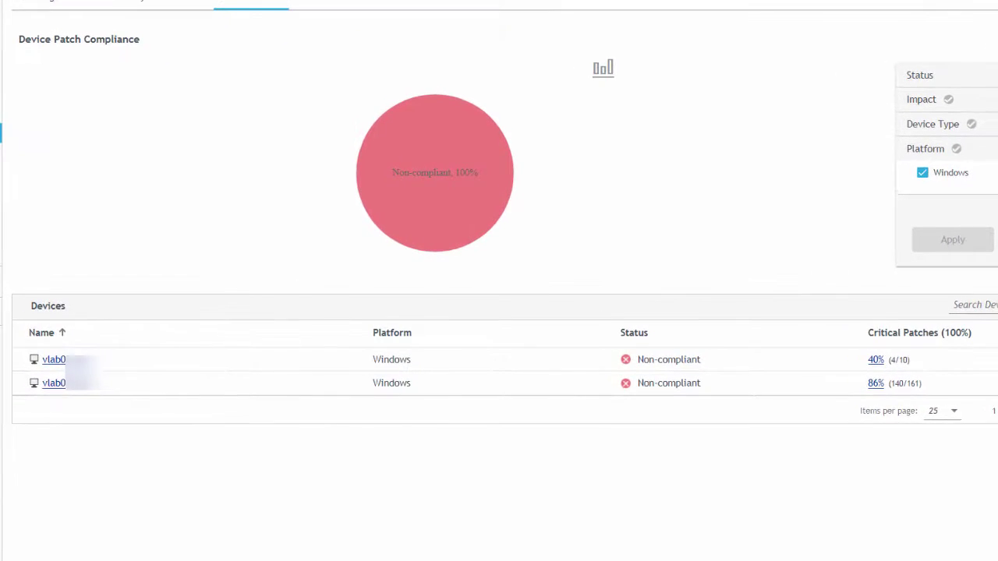
click(989, 94)
click(404, 240)
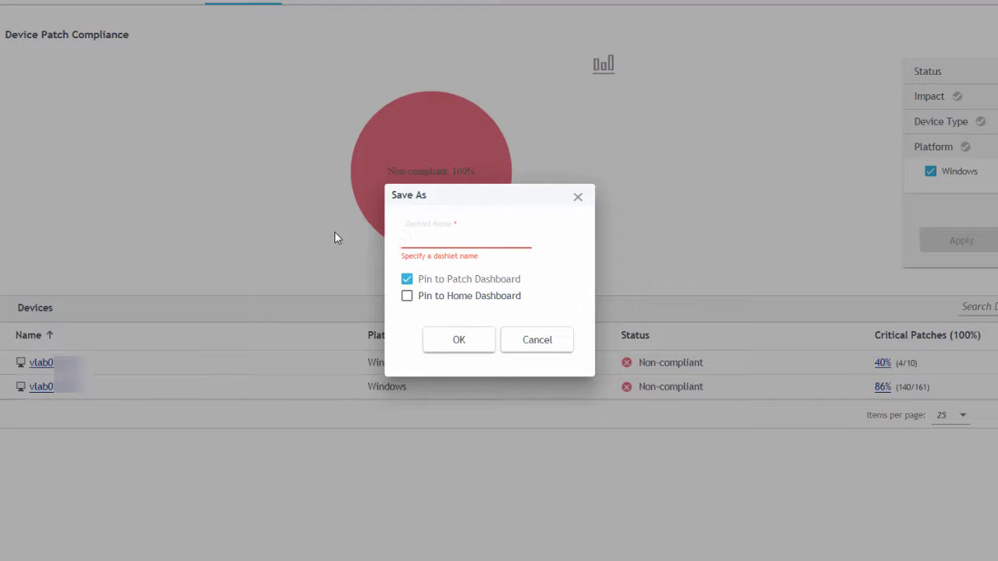
text(Critical Windows Workstations)
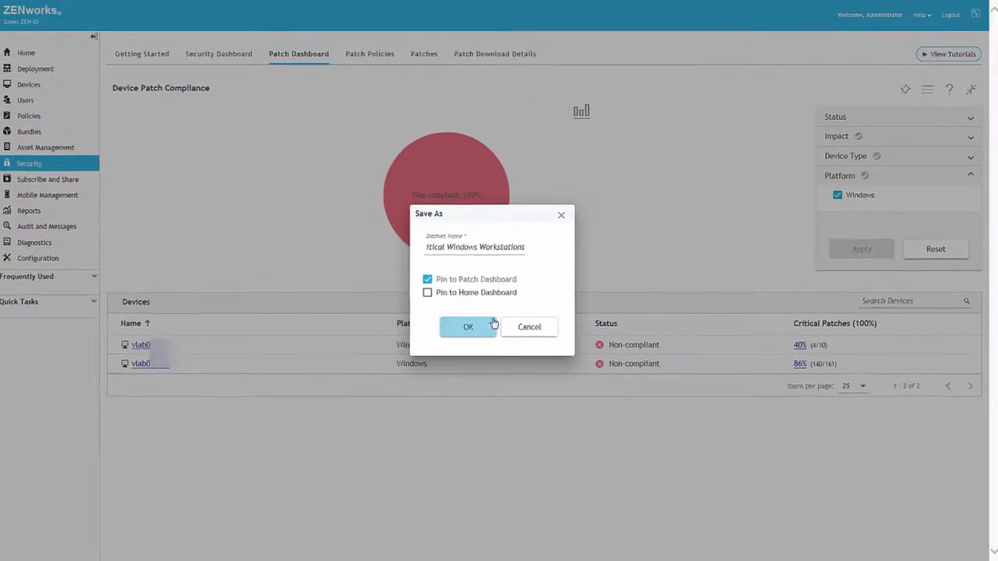
click(492, 324)
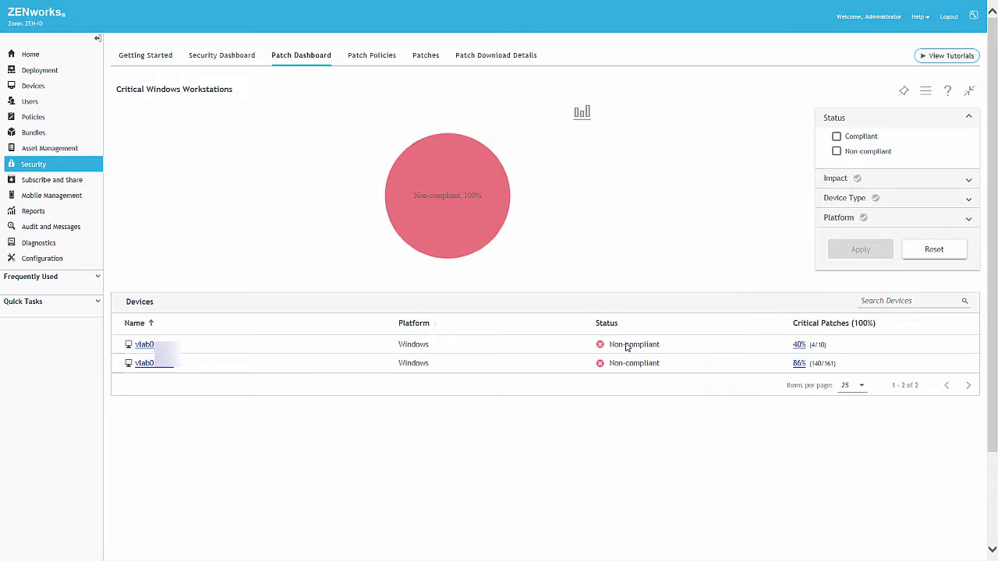
click(799, 344)
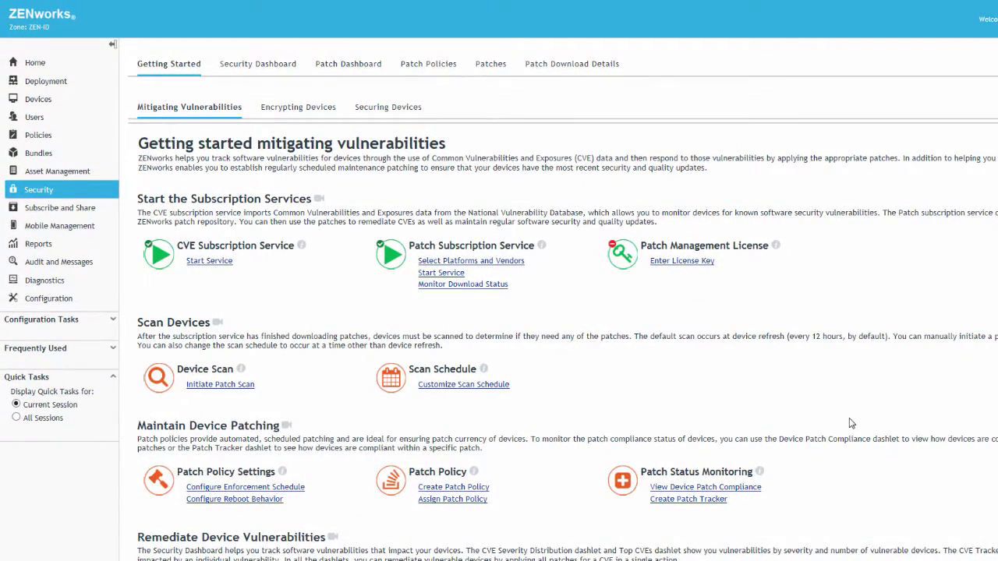
Start creating a Patch Tracker dashlet and search its selectable patches for "update for windows 10".
click(699, 503)
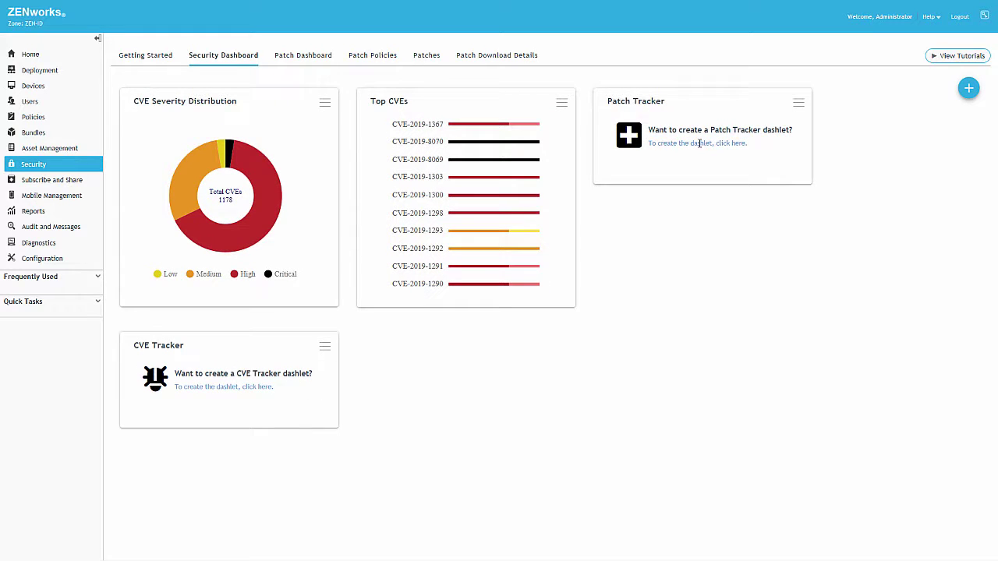
click(699, 143)
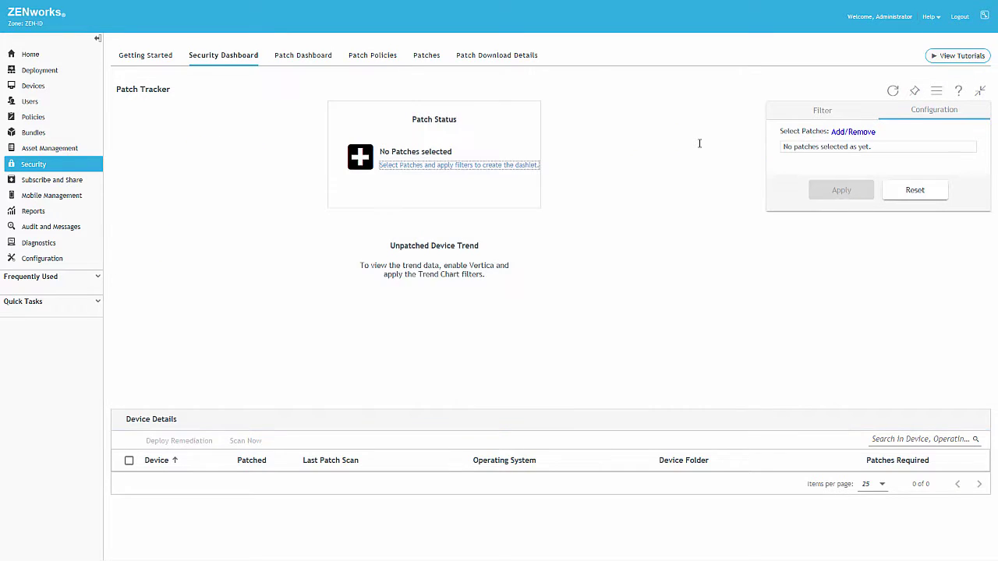
click(847, 134)
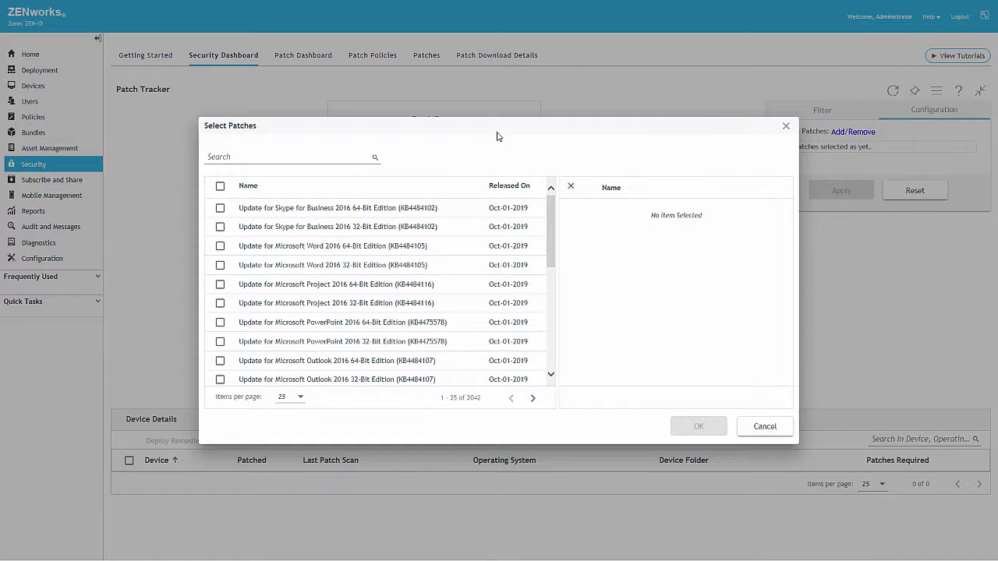
click(216, 157)
text(update for windows 10)
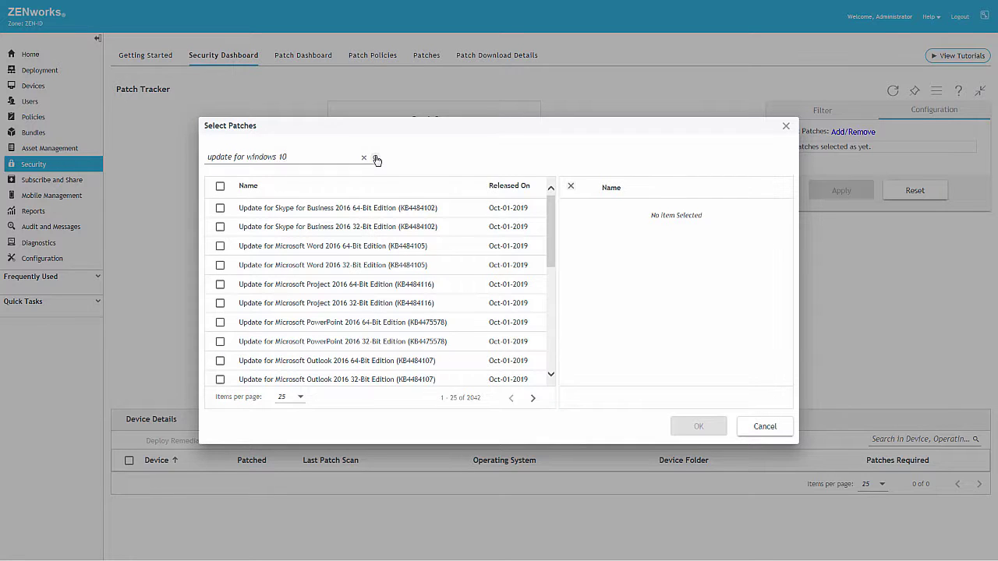
click(375, 158)
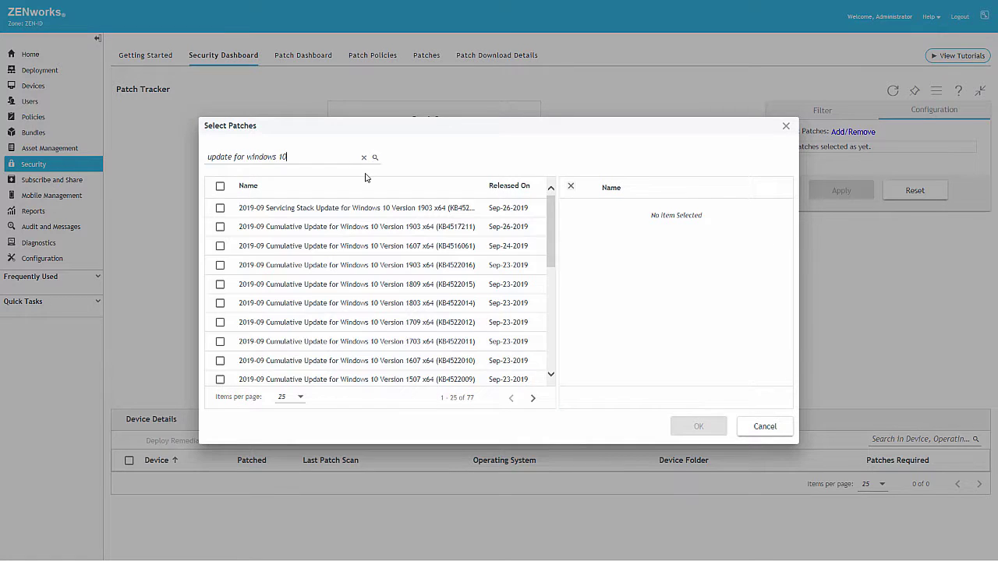
Add the 2019-09 Cumulative Update (KB4522011) and the 2019-09 Servicing Stack Update for Windows 10 Version 1703 x64 to the tracker.
click(220, 341)
scroll(554, 270, down, 2)
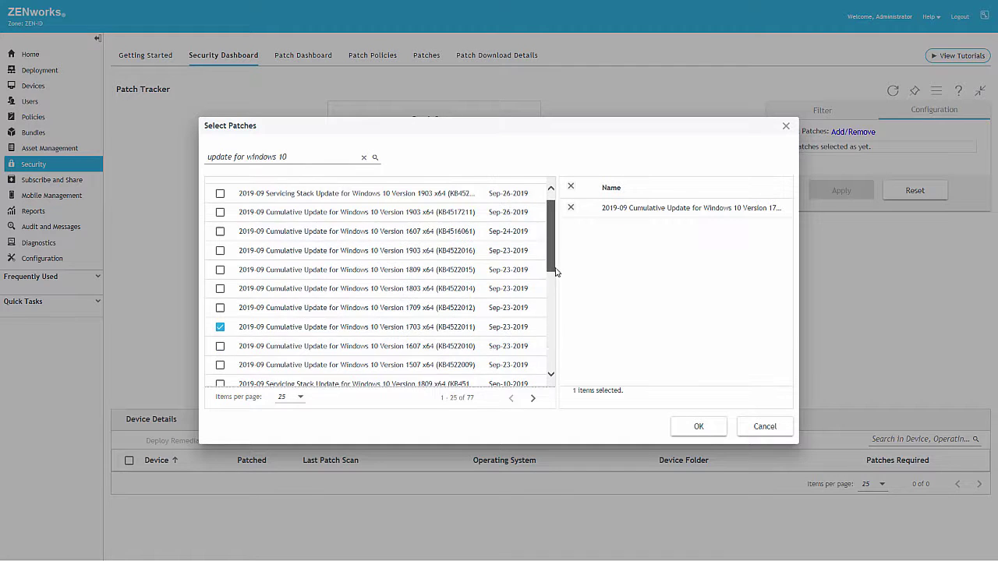
scroll(557, 280, down, 1)
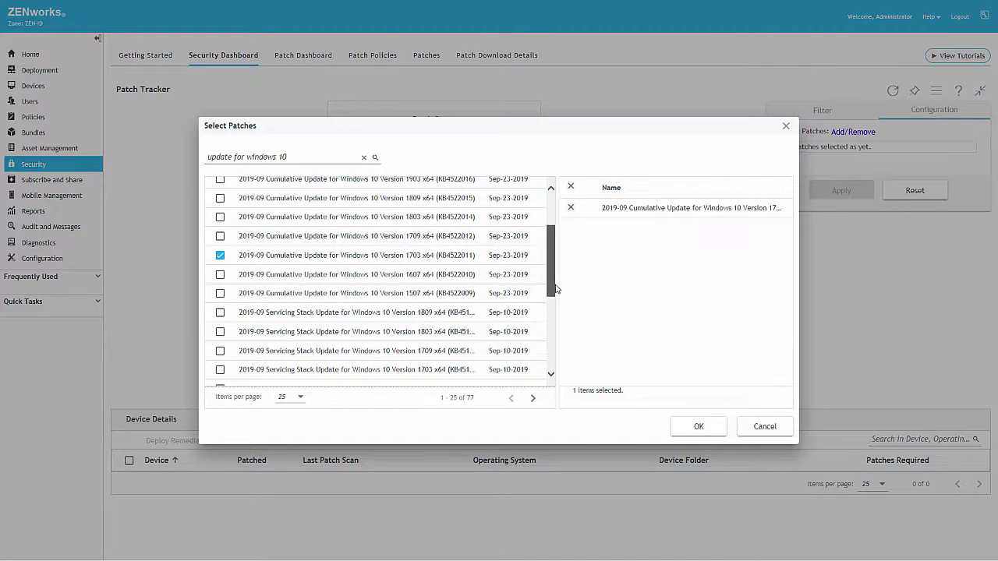
click(220, 370)
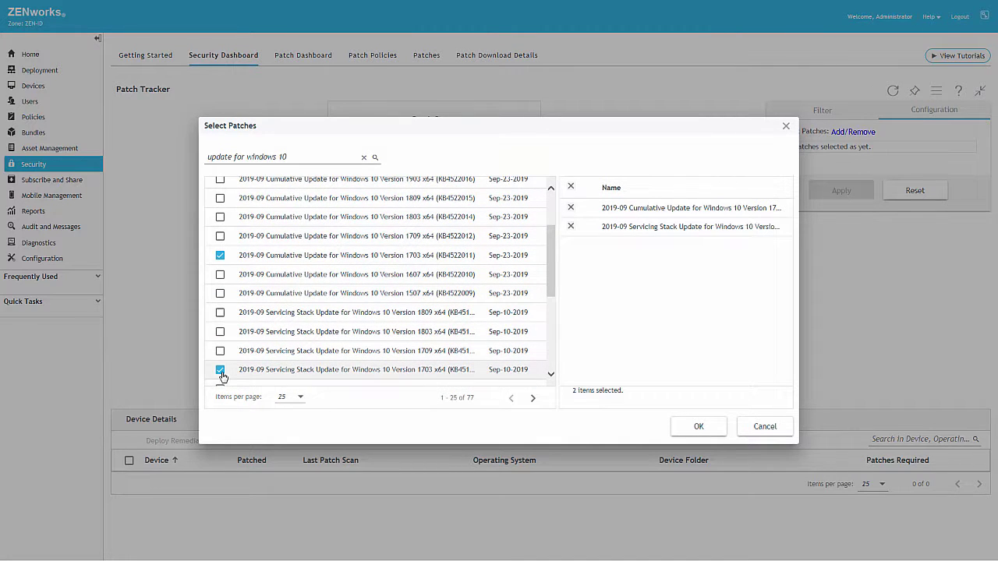
click(693, 427)
Name the tracker Windows 10 Updates and filter it by Workstation device type and Windows platform.
click(824, 187)
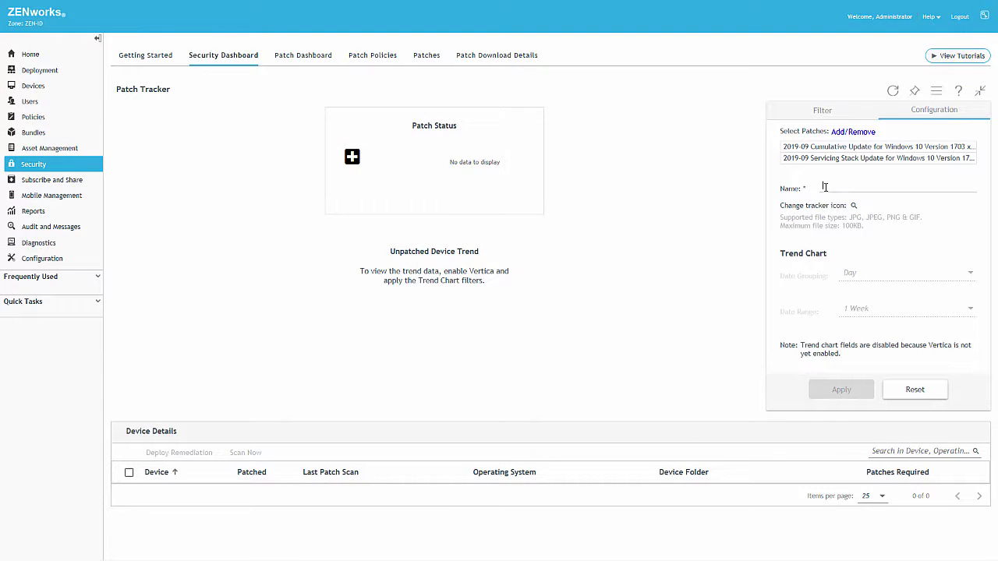
text(Windows 10 Updates)
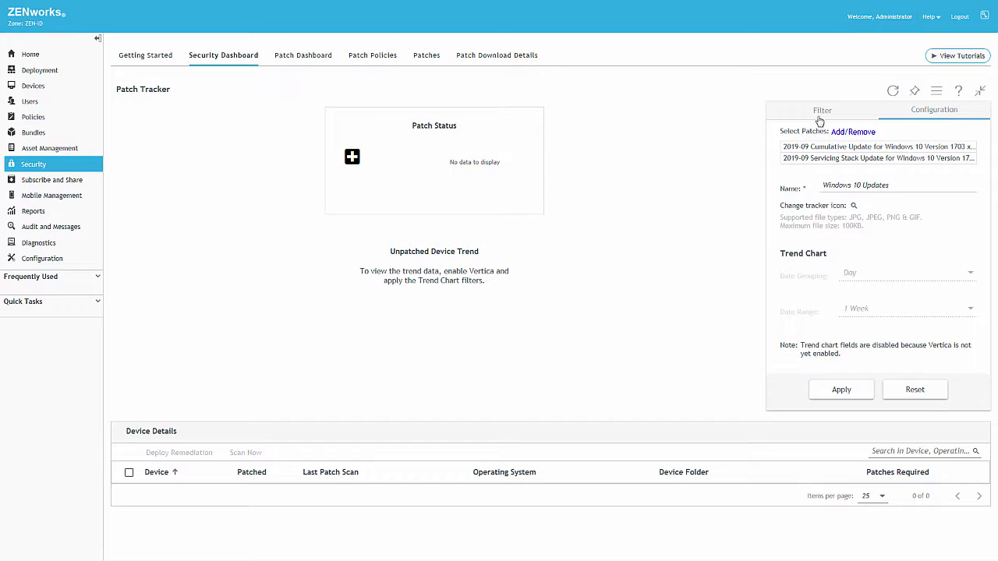
click(821, 115)
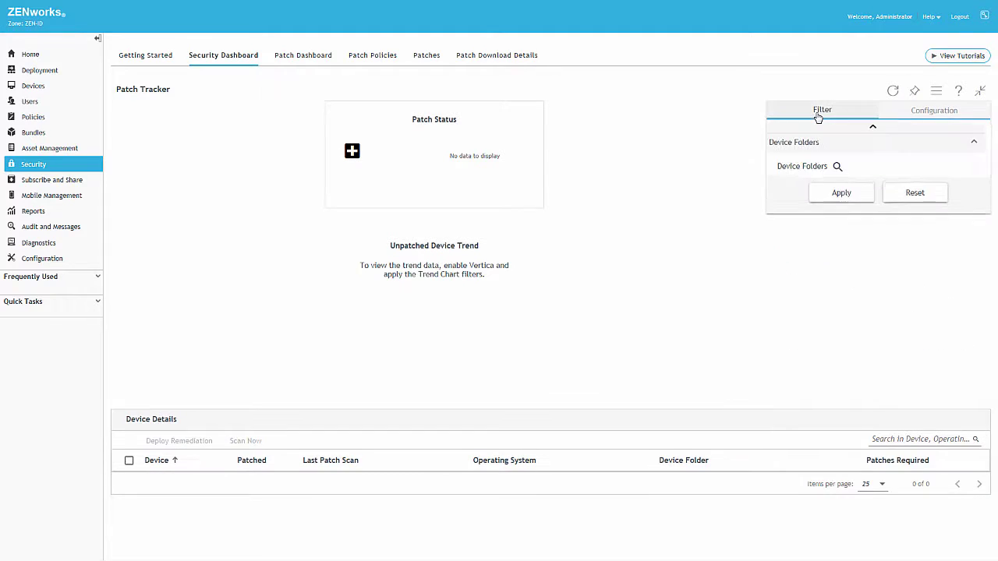
click(980, 143)
click(975, 184)
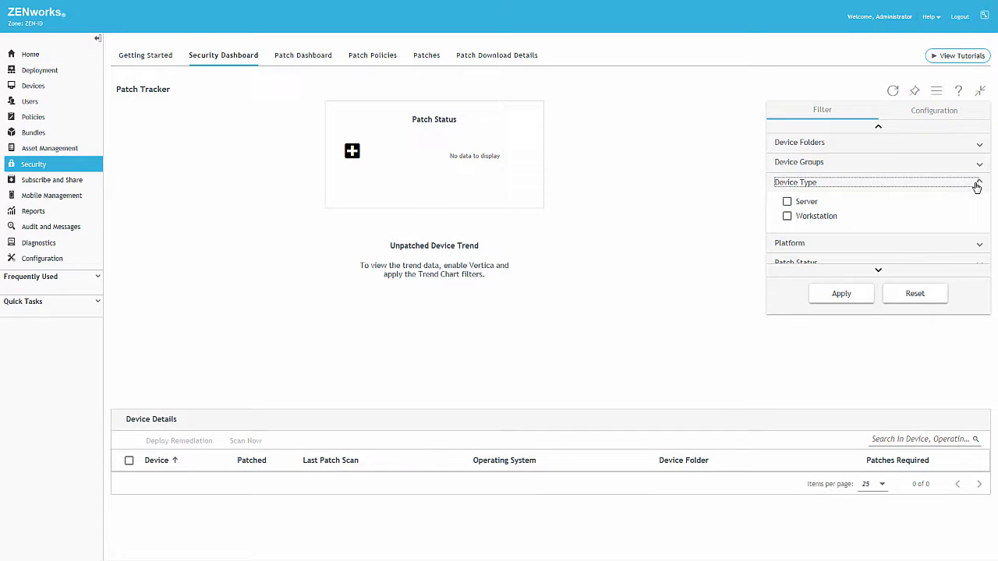
click(787, 217)
click(970, 245)
click(787, 221)
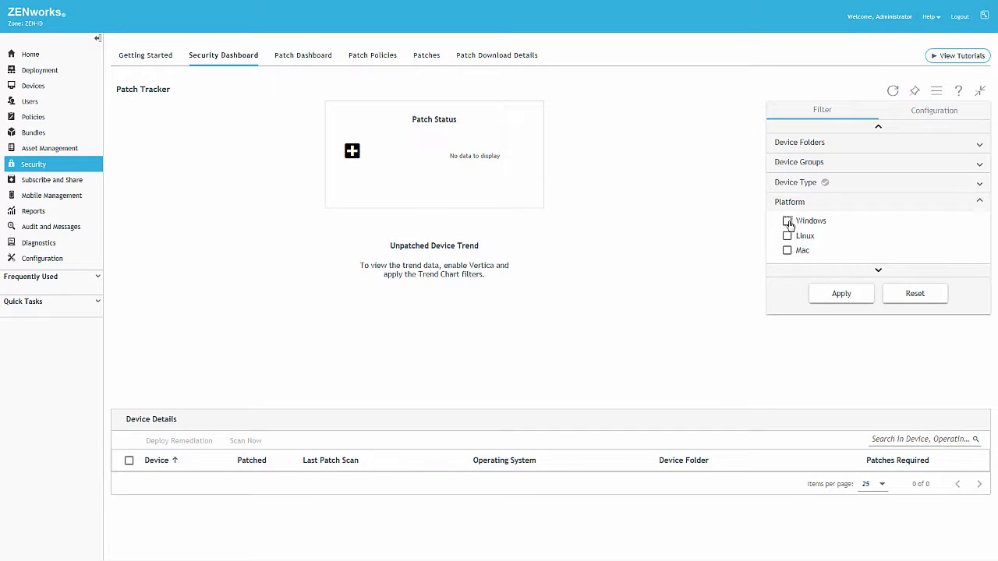
click(833, 296)
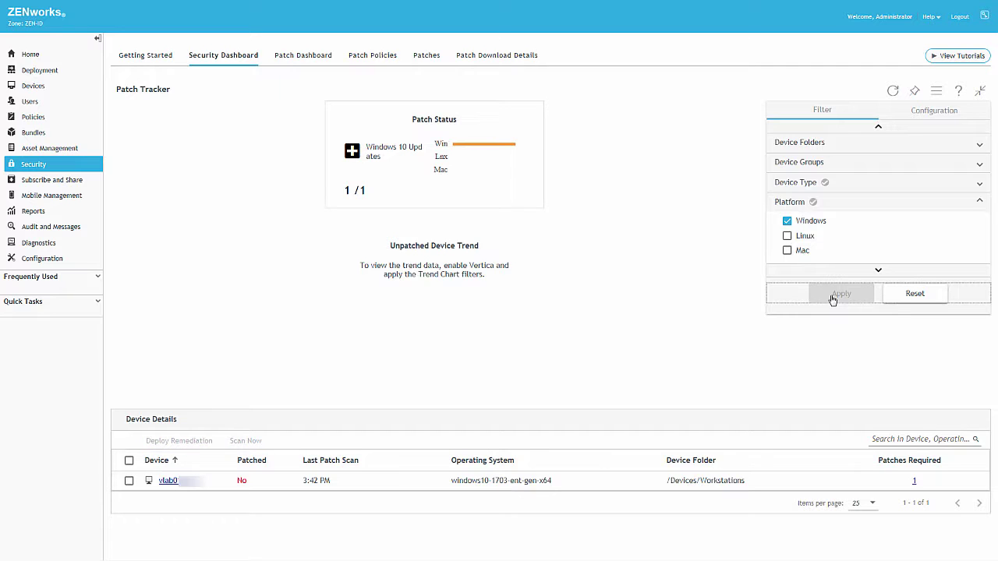
Save the patch tracker as a dashlet named Updates for Windows 10, pinned to the Security Dashboard.
click(934, 110)
click(936, 92)
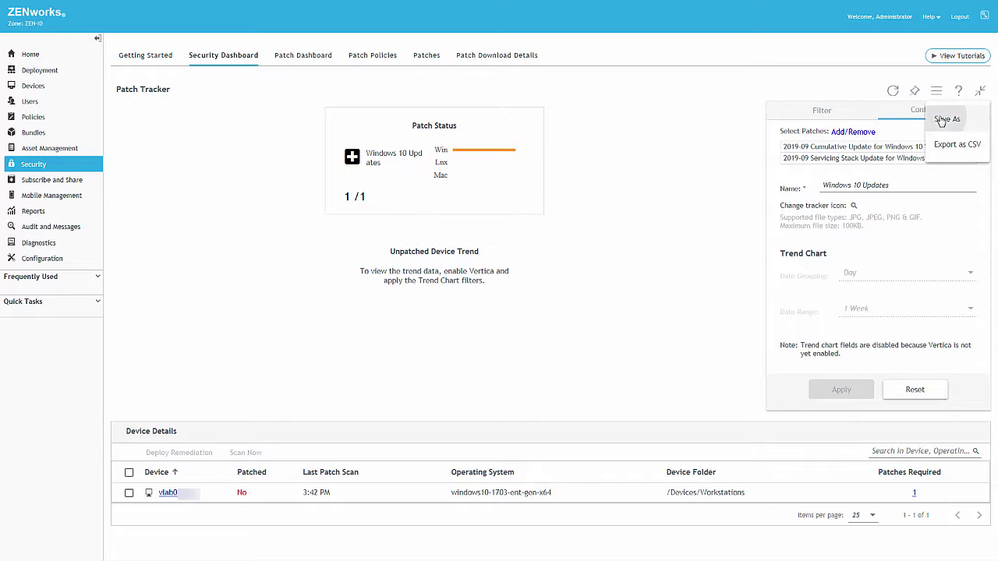
click(941, 121)
click(446, 246)
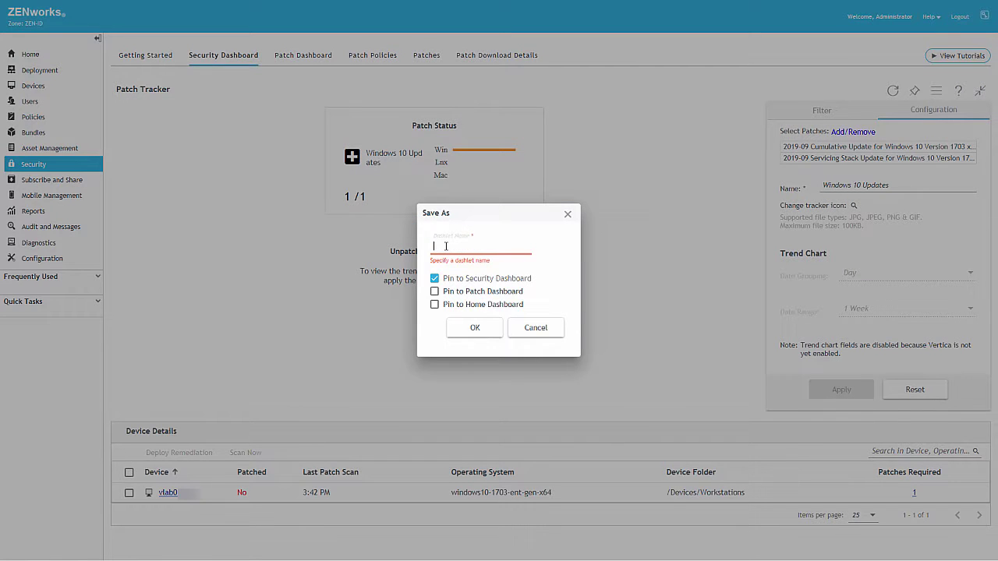
text(Updates for Windows 10)
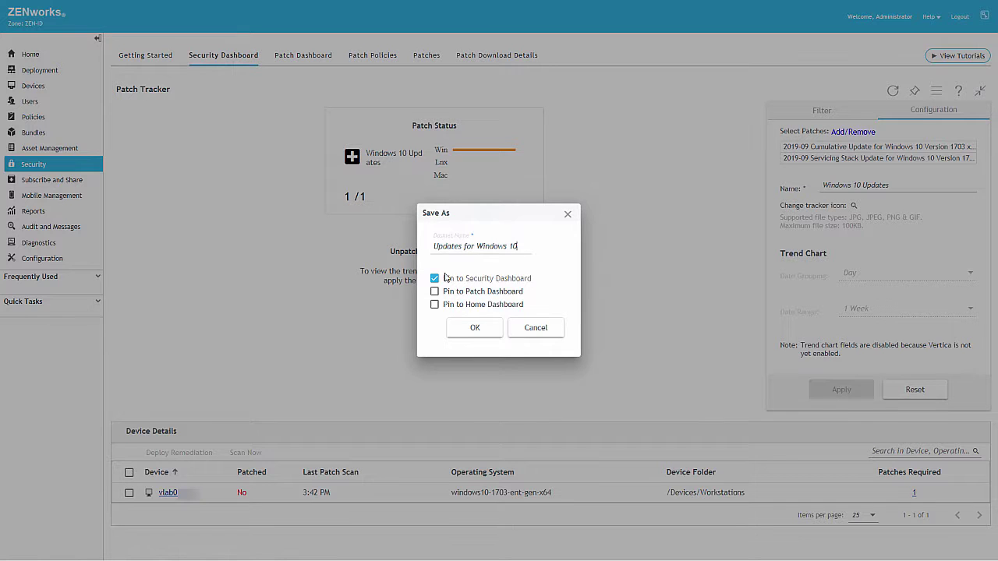
click(475, 333)
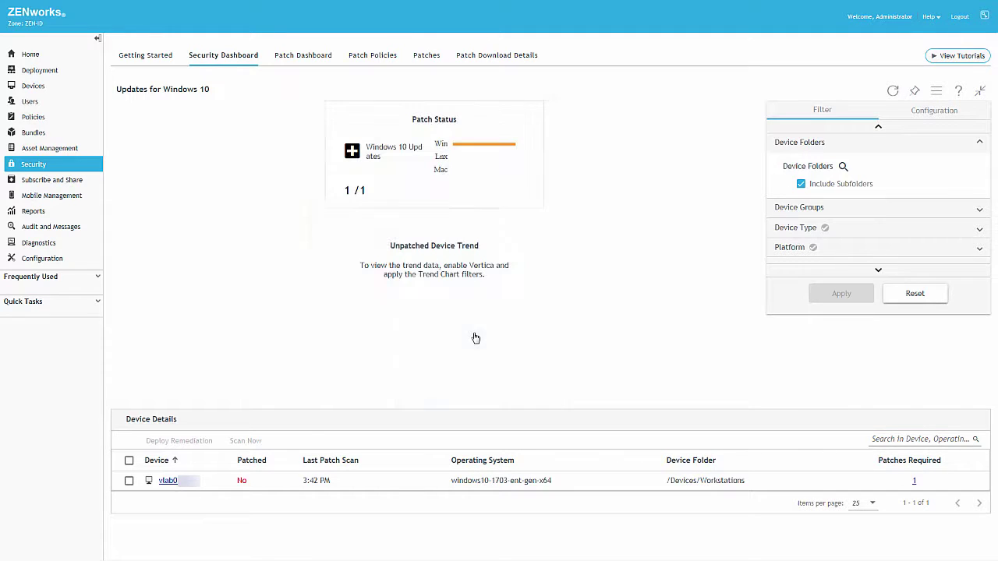
Return to the Security Dashboard overview and check the patch status in the Updates for Windows 10 dashlet.
click(987, 95)
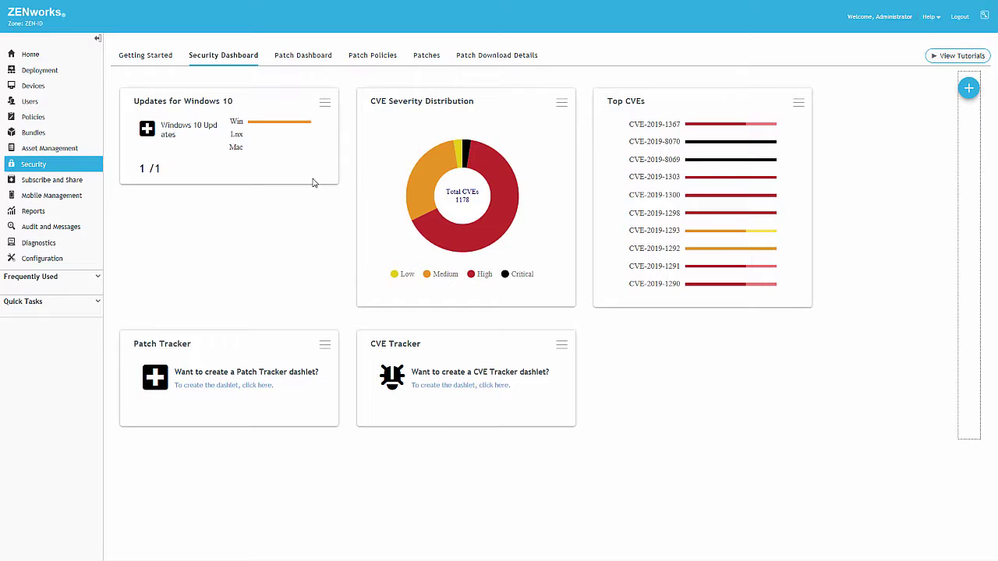
mouse_move(267, 127)
mouse_move(147, 172)
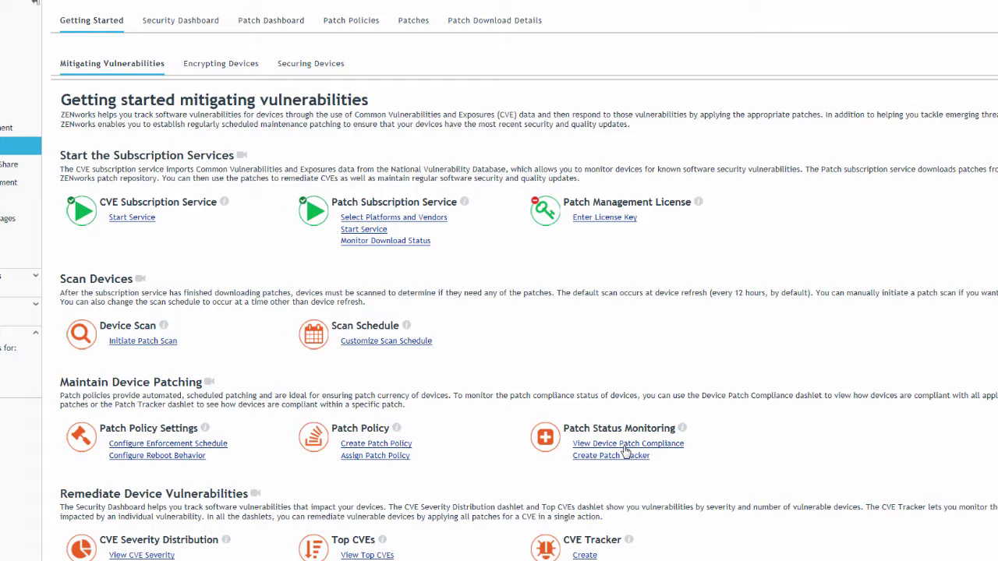
Recheck device compliance in the Critical Windows Workstations dashlet and the unpatched device count in the Updates for Windows 10 dashlet.
click(607, 425)
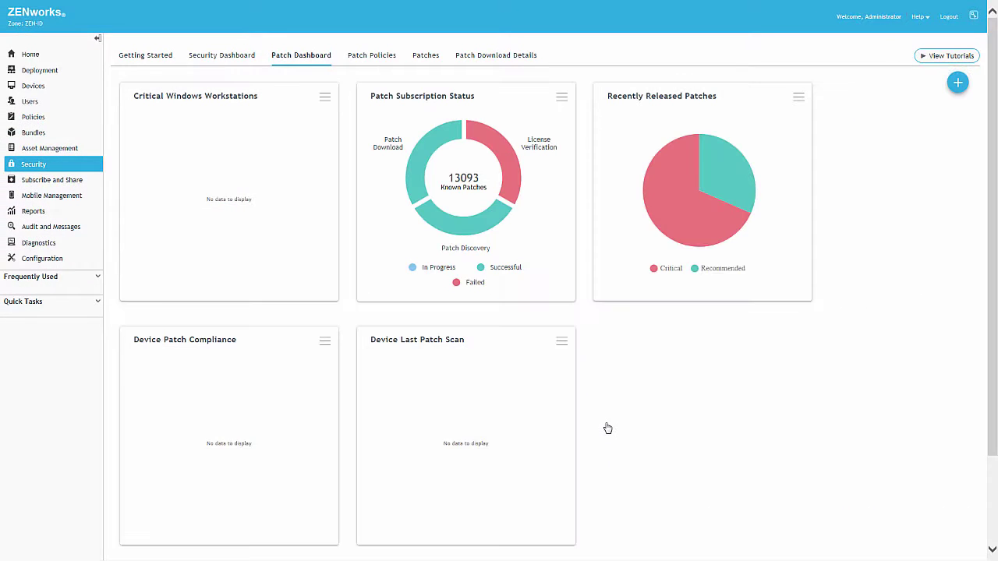
click(283, 155)
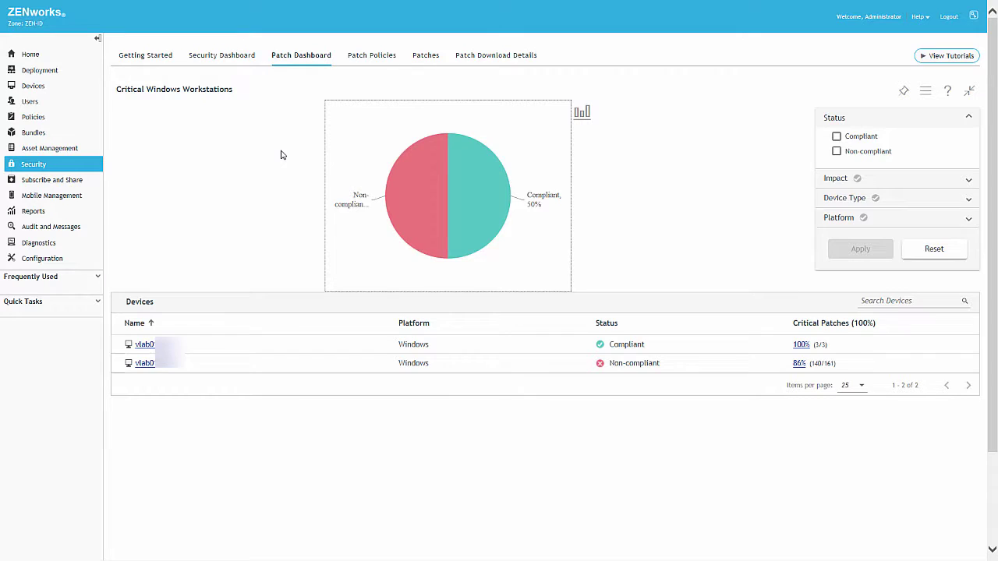
click(222, 59)
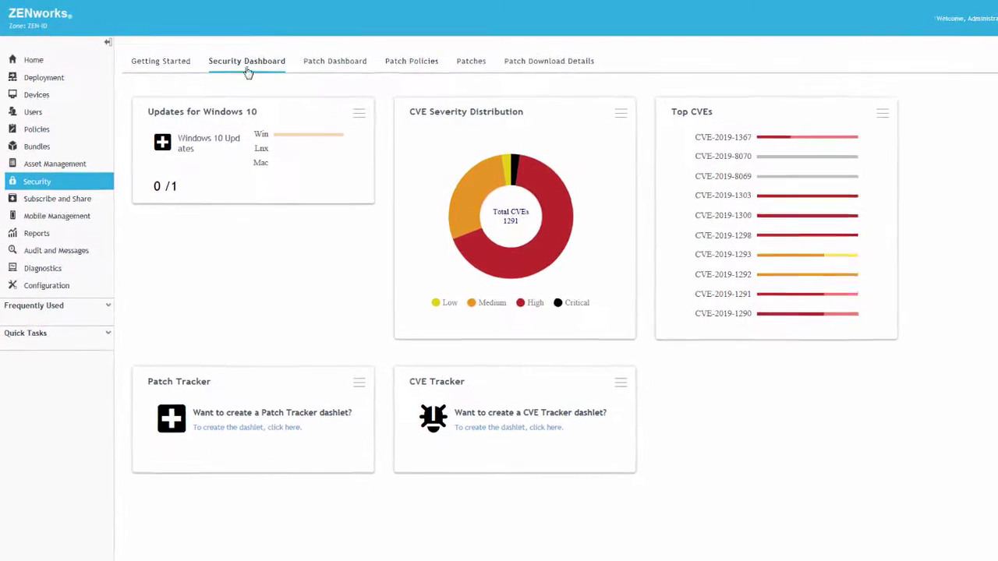
mouse_move(334, 146)
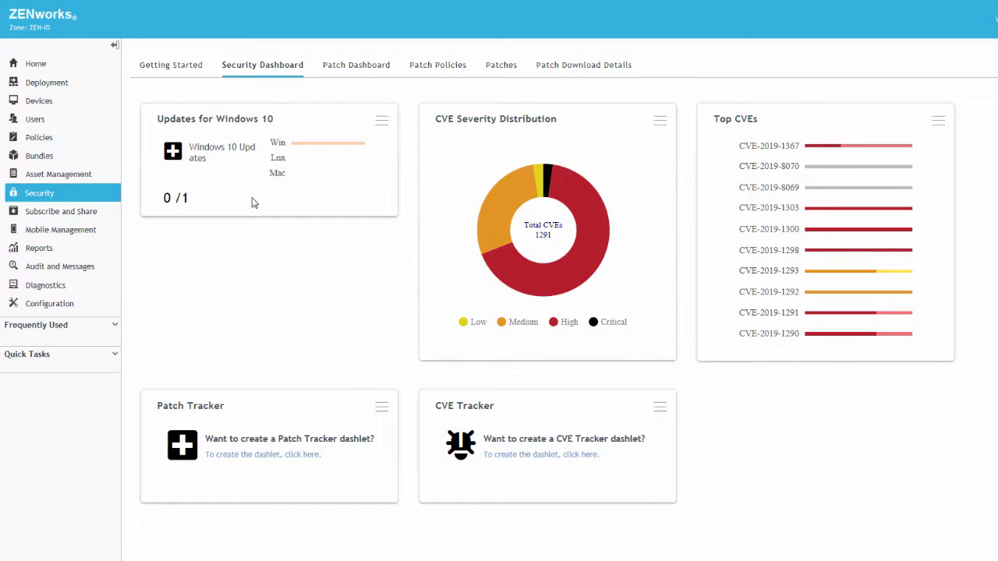
mouse_move(167, 195)
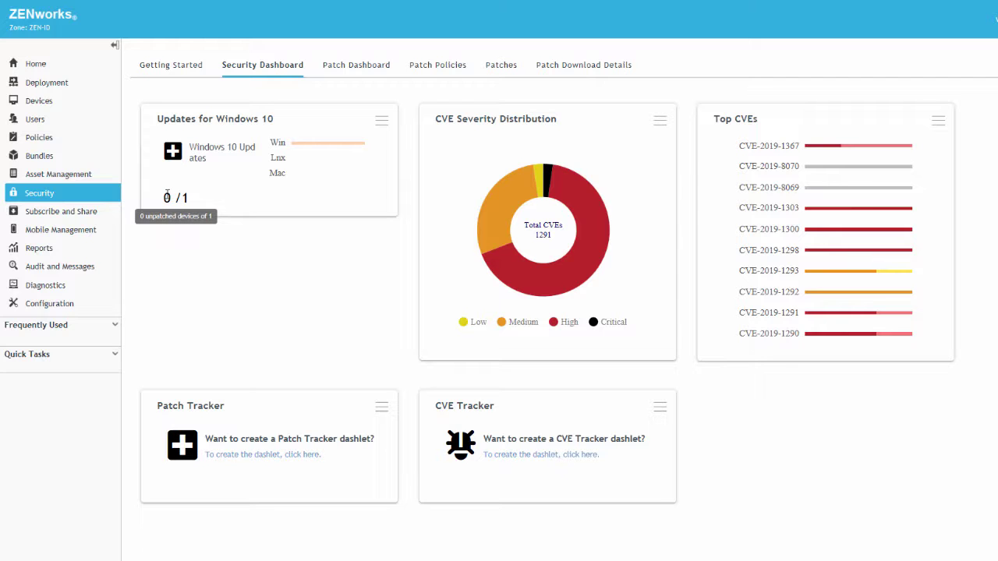